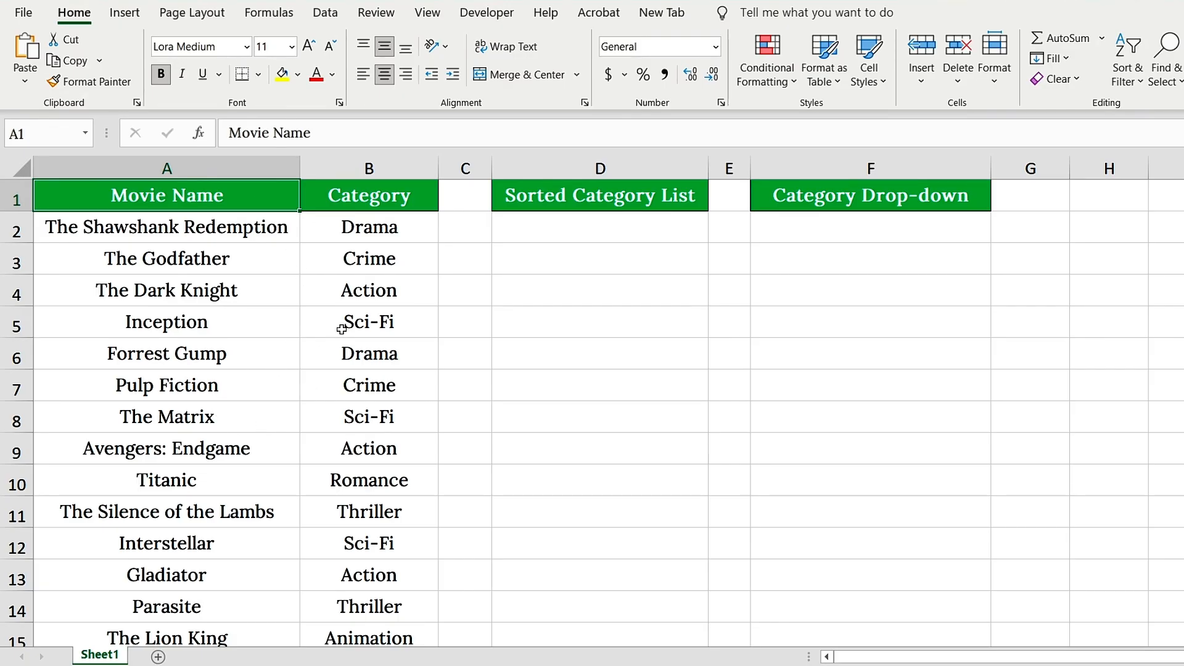
{"action": "key", "text": "ctrl+shift+Down"}
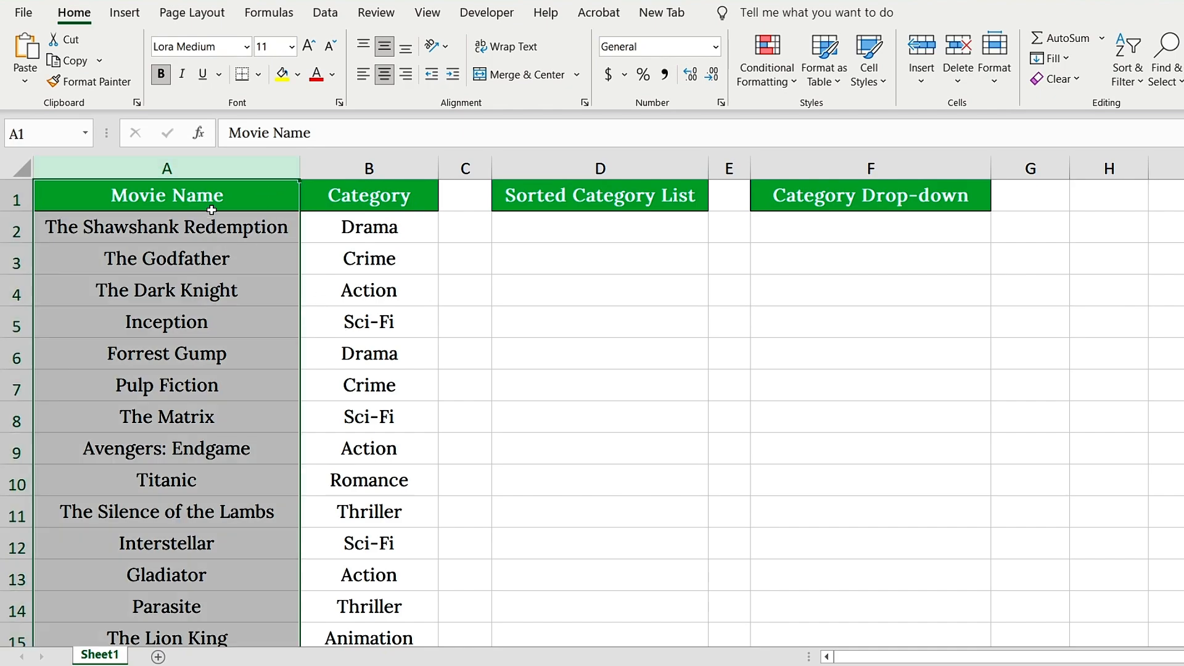
{"action": "left_click", "coordinate": [339, 201]}
{"action": "key", "text": "ctrl+shift+Down"}
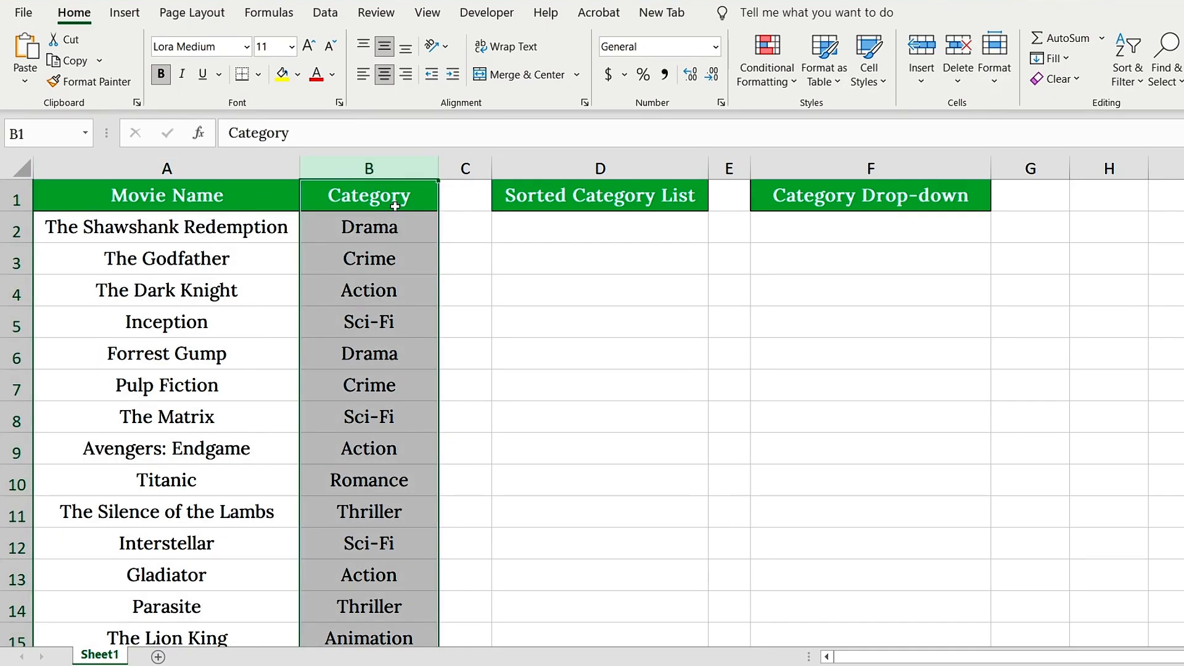
{"action": "left_click", "coordinate": [404, 245]}
{"action": "left_click", "coordinate": [405, 258]}
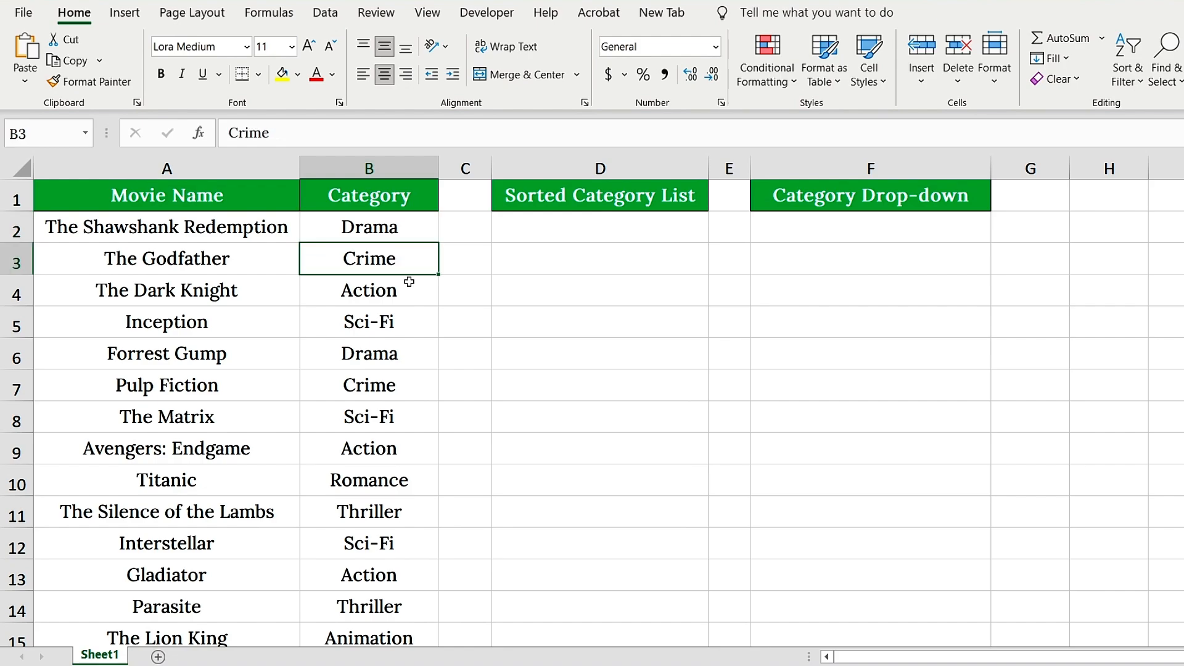
{"action": "left_click", "coordinate": [408, 291]}
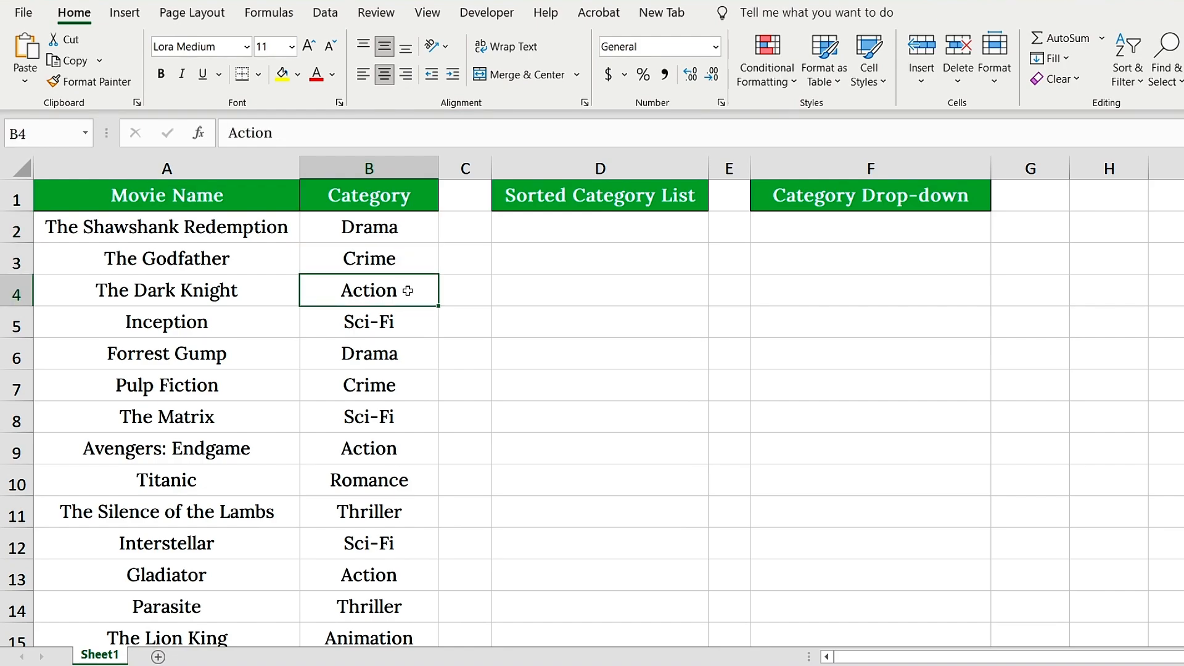
{"action": "left_click", "coordinate": [886, 196]}
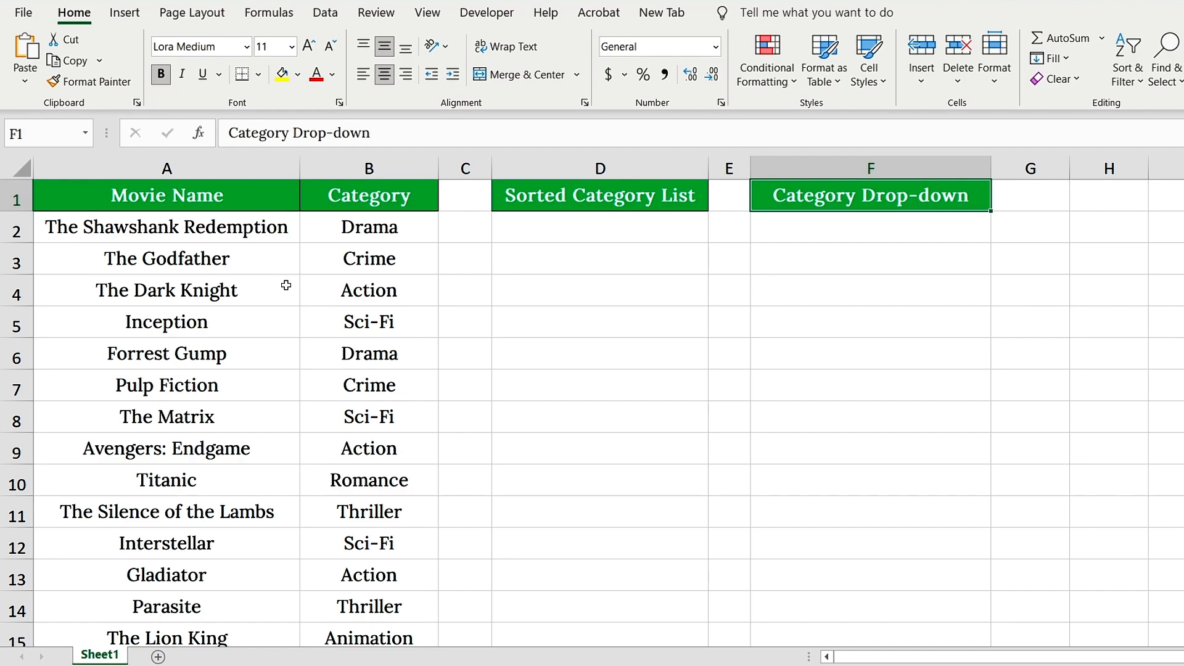
- Convert the movie data in A1:B21 into an Excel table that uses its first row as headers
{"action": "left_click", "coordinate": [261, 238]}
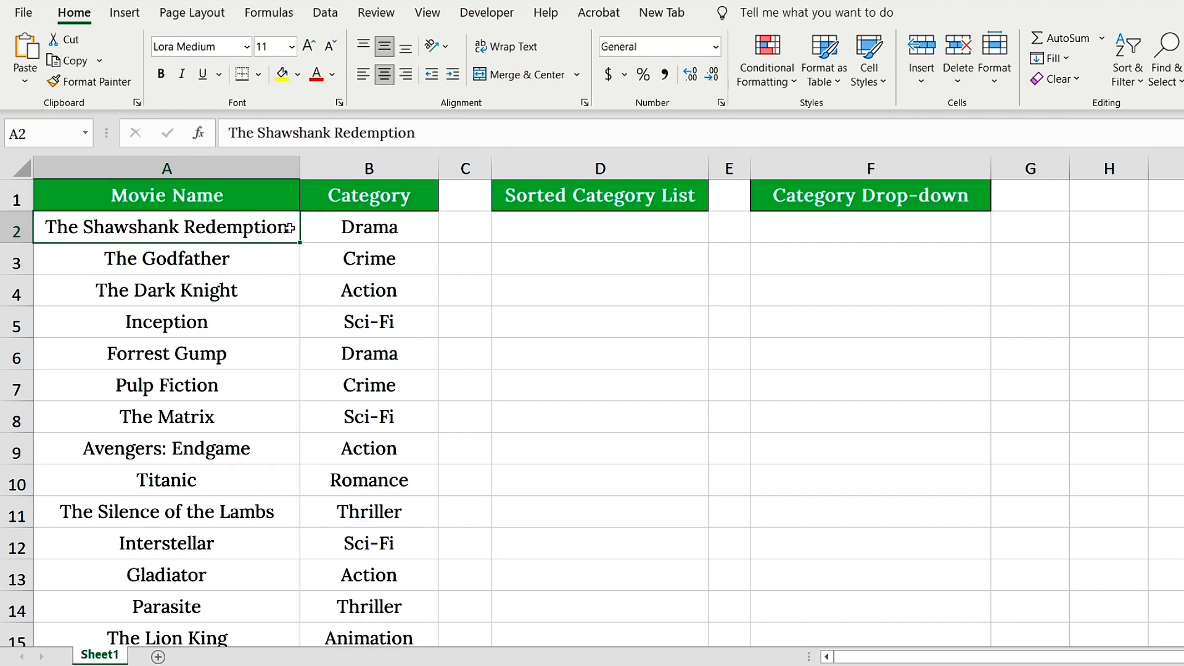
{"action": "key", "text": "ctrl+t"}
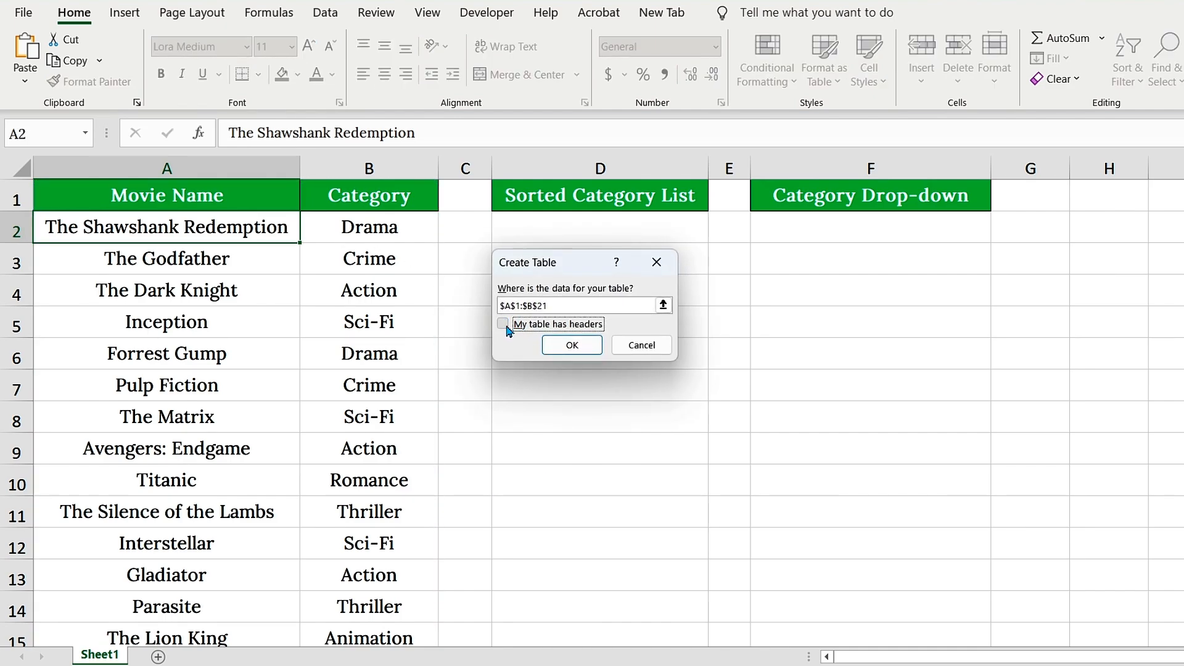
{"action": "left_click", "coordinate": [566, 344]}
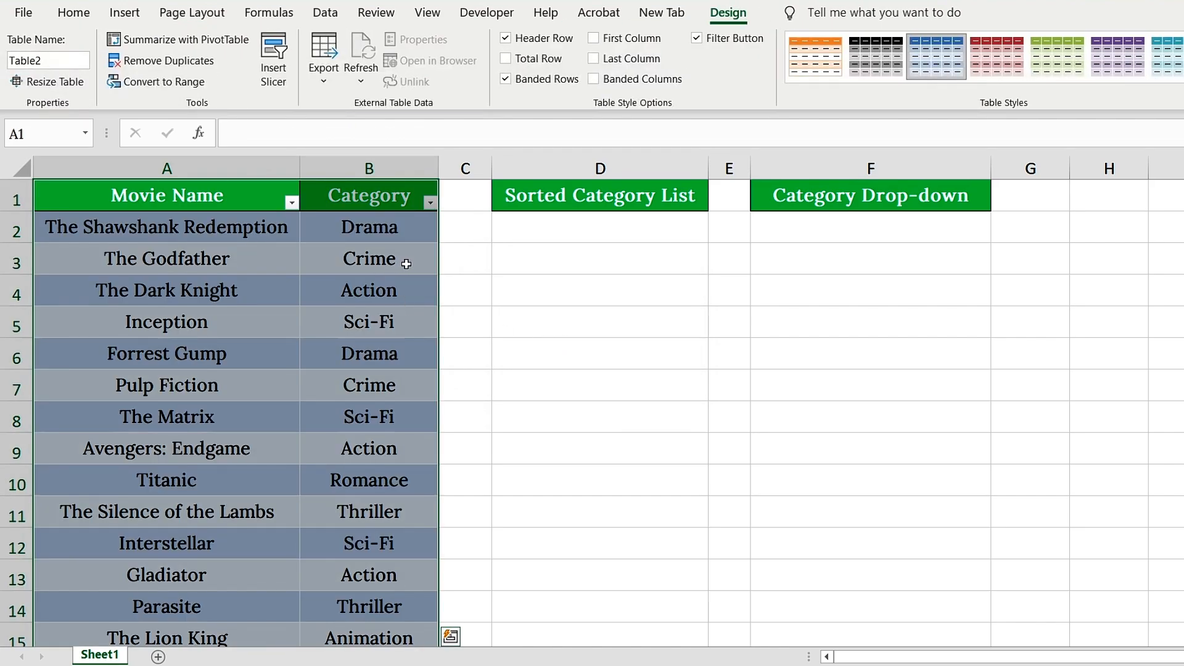
- Rename the movie data table as MovieTable
{"action": "left_click", "coordinate": [406, 231]}
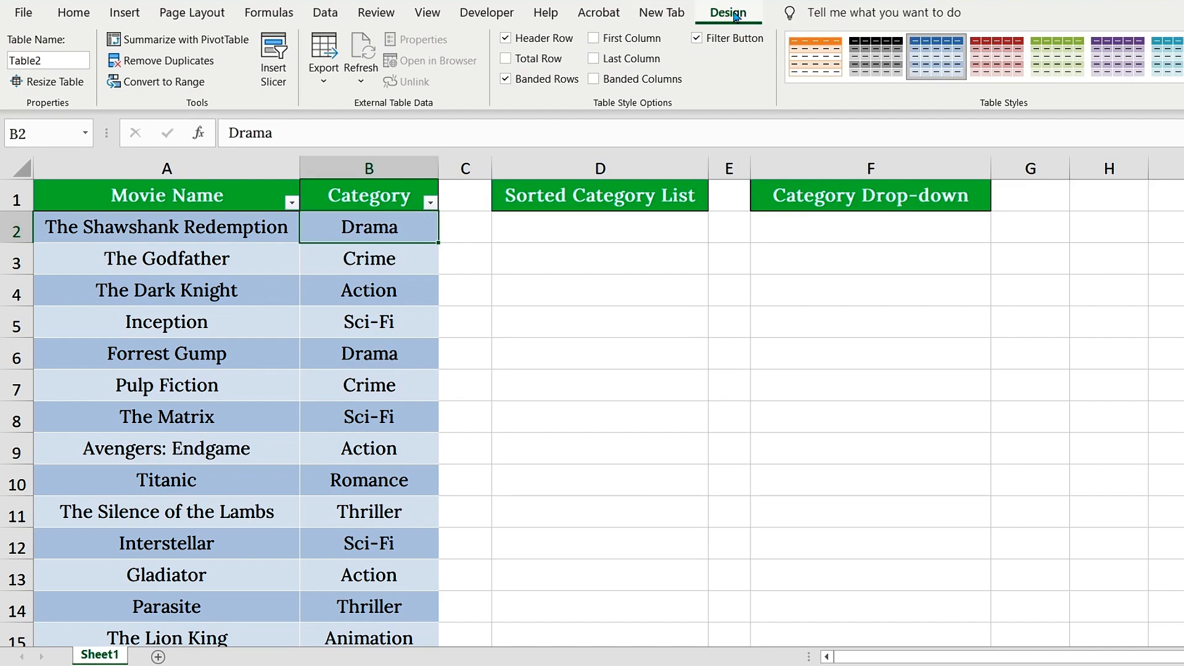
{"action": "left_click", "coordinate": [74, 61]}
{"action": "type", "text": "Movie"}
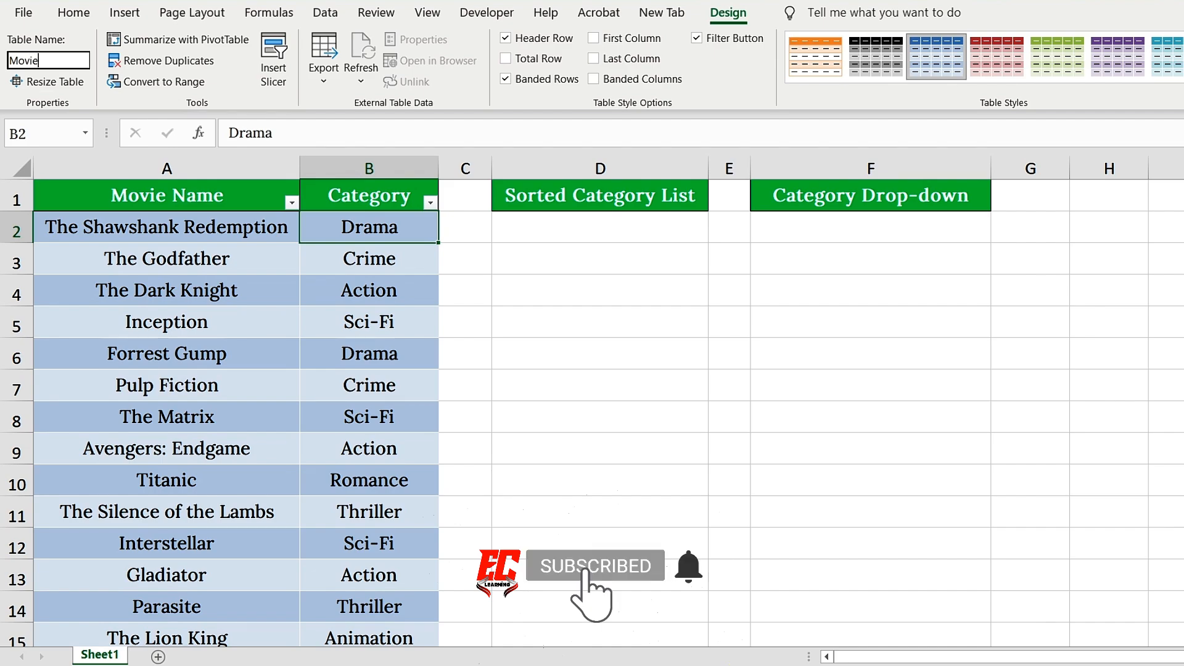
{"action": "type", "text": "Table"}
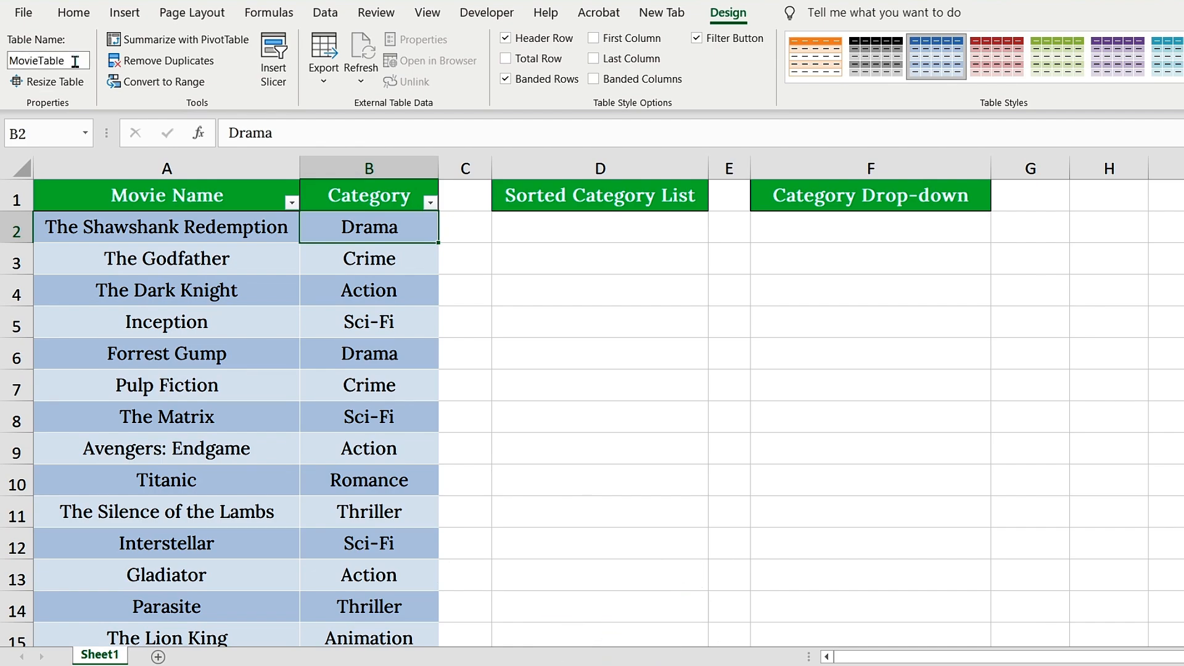
{"action": "key", "text": "Return"}
- Enter the formula =SORT(UNIQUE(MovieTable[Category])) in cell D2 under Sorted Category List
{"action": "left_click", "coordinate": [657, 172]}
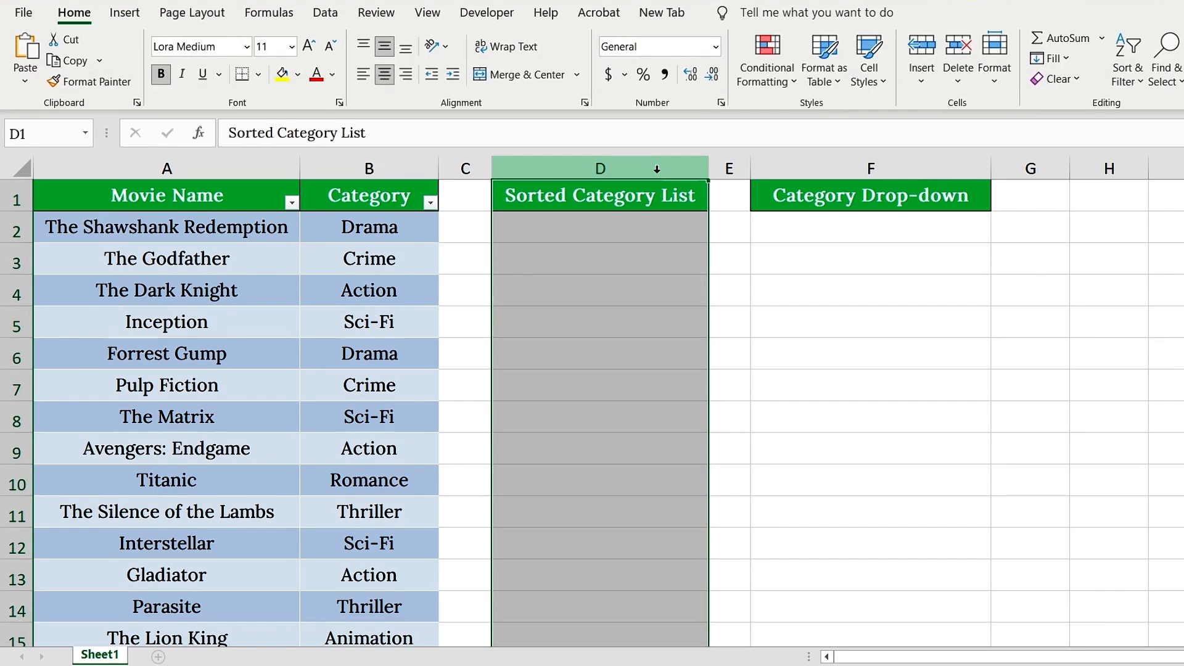
{"action": "left_click", "coordinate": [397, 167]}
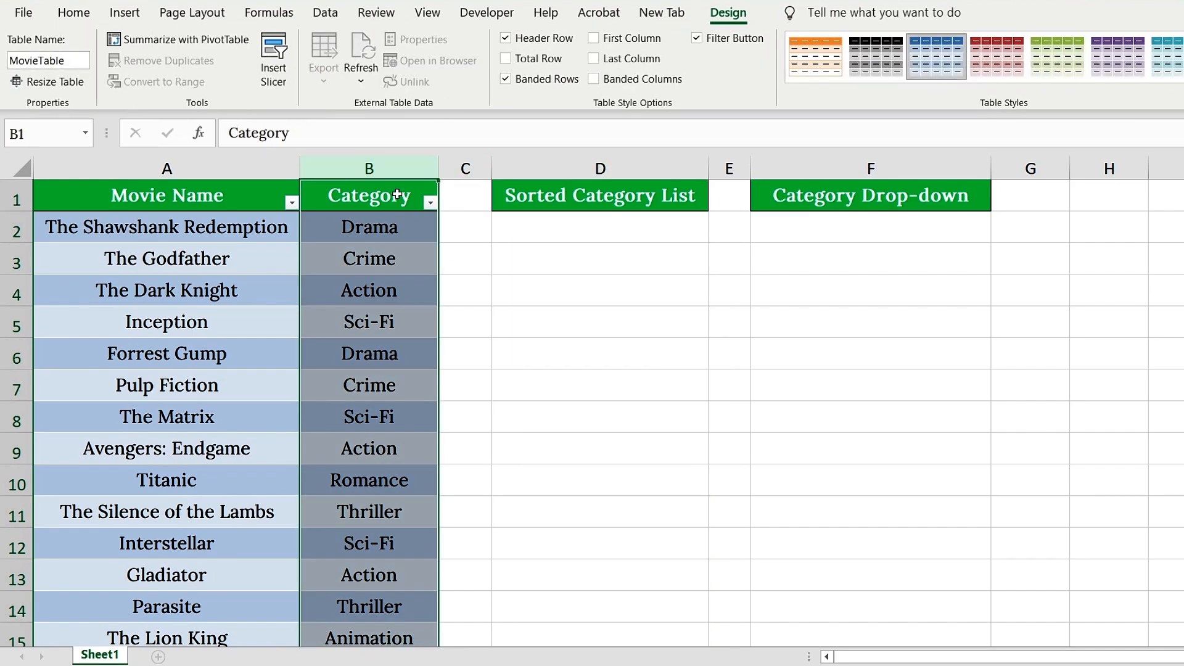
{"action": "left_click", "coordinate": [541, 221]}
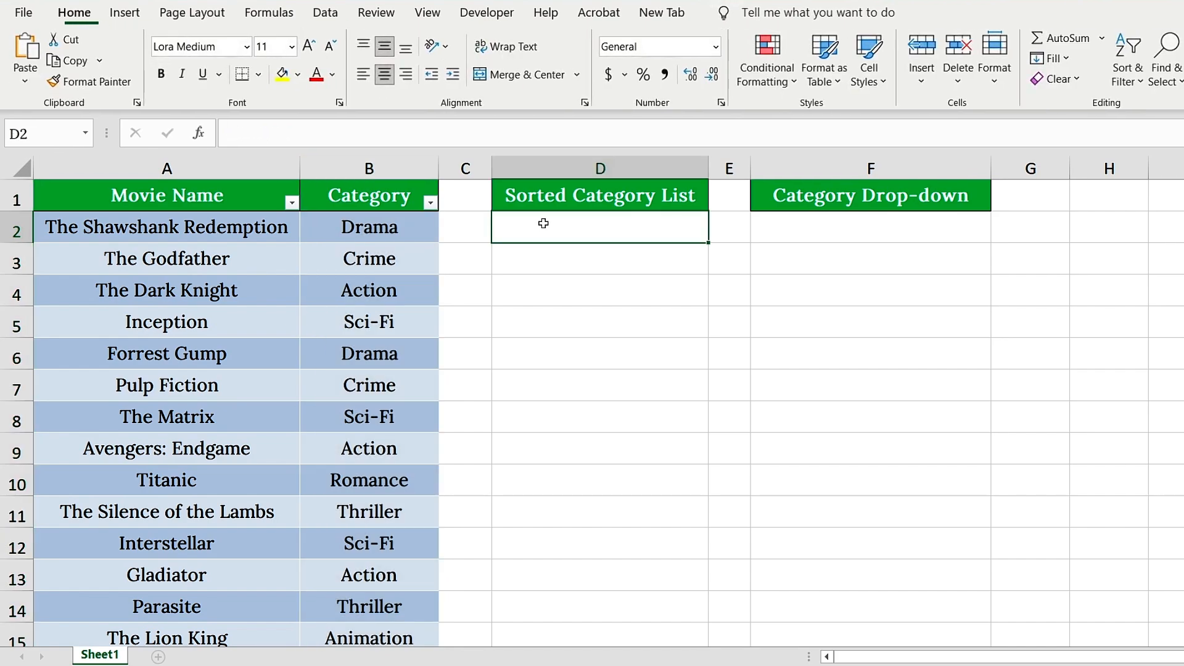
{"action": "left_click", "coordinate": [329, 138]}
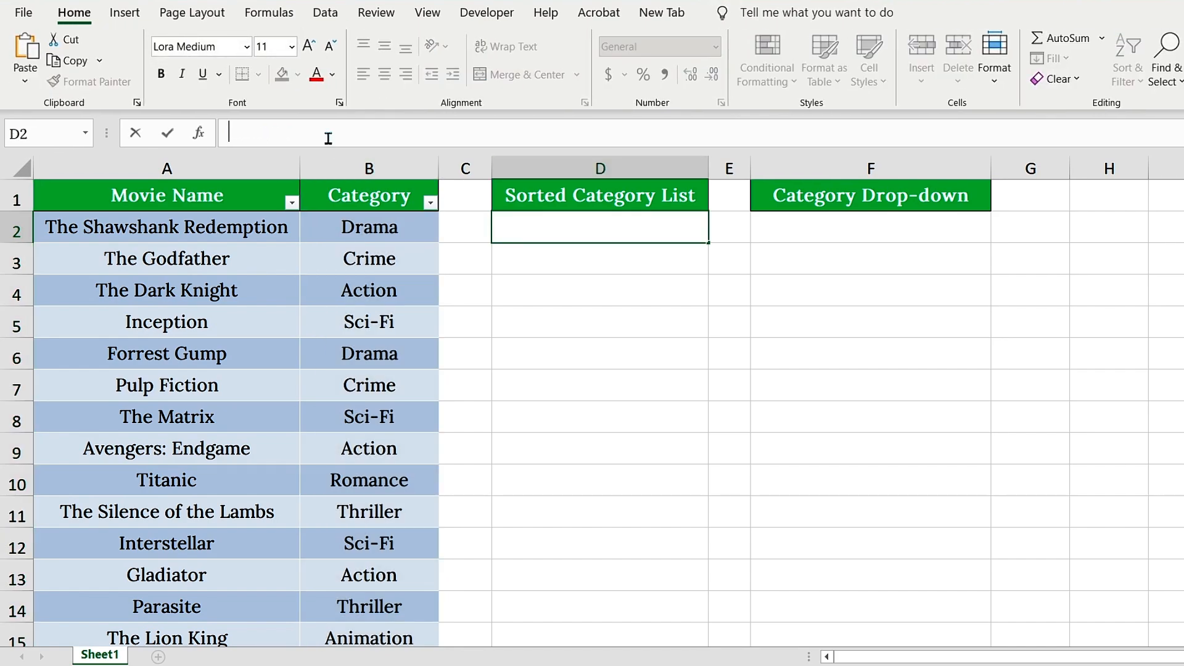
{"action": "type", "text": "=SORT"}
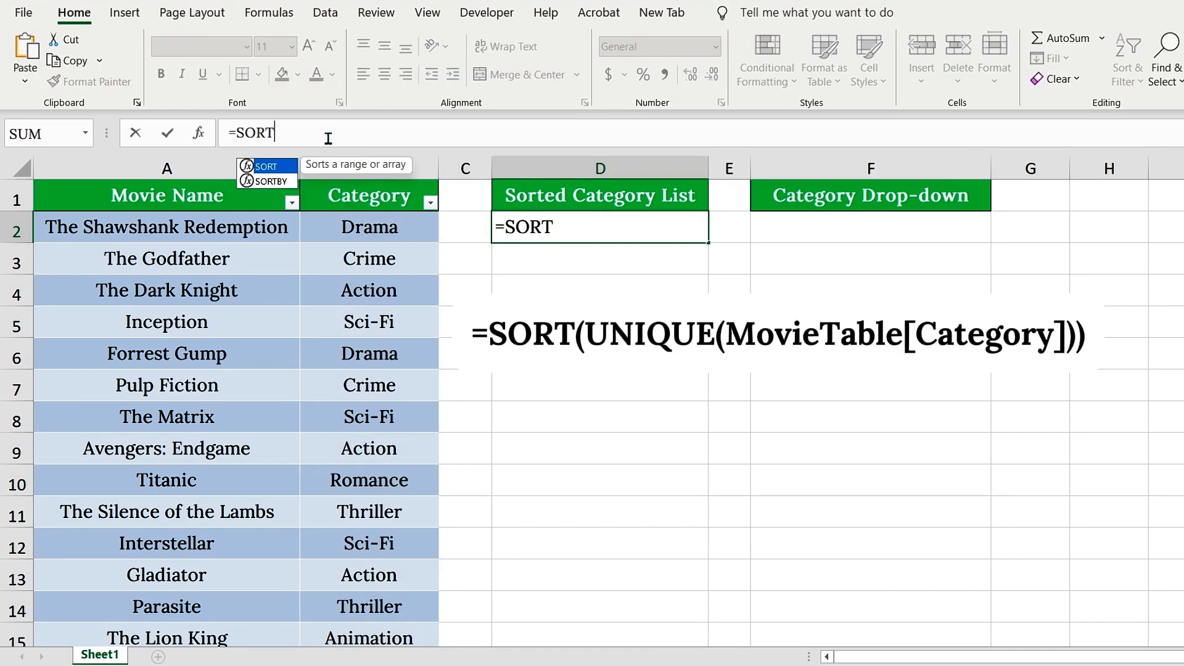
{"action": "type", "text": "("}
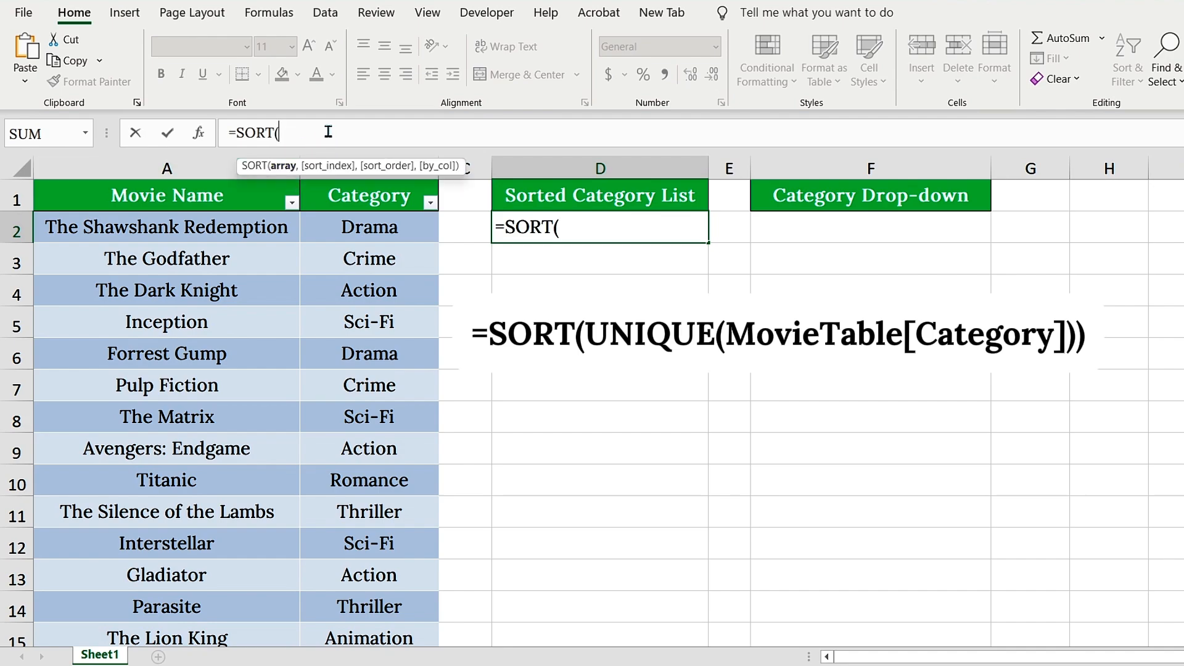
{"action": "type", "text": "UNIQUE"}
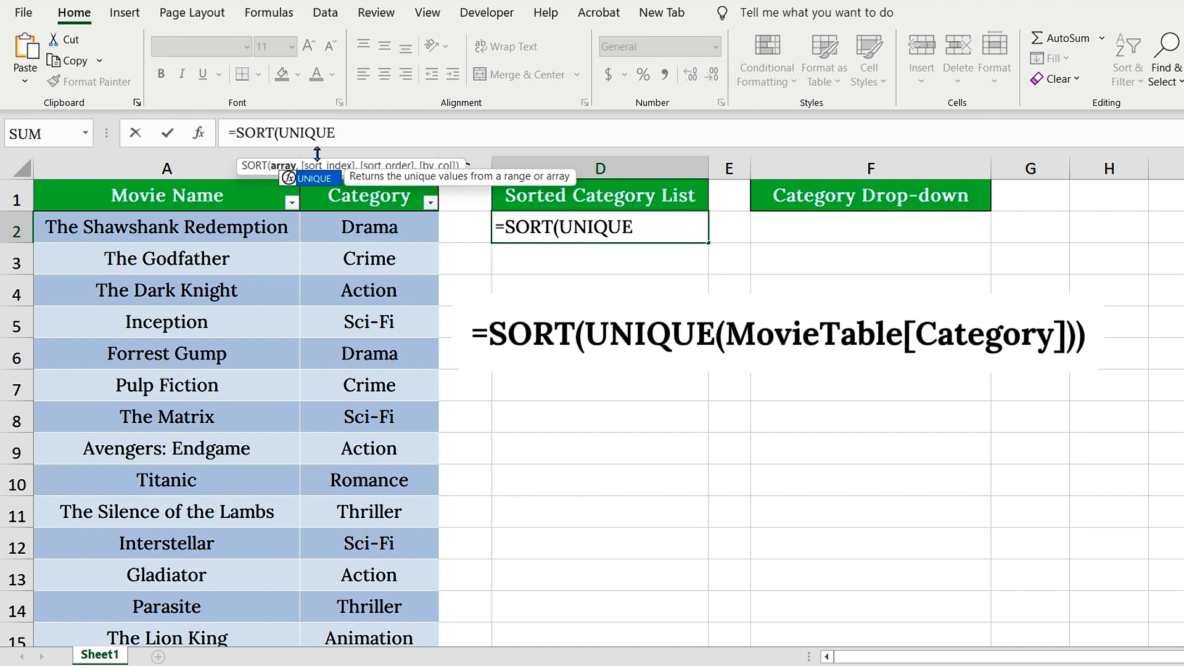
{"action": "type", "text": "("}
{"action": "left_click", "coordinate": [370, 225]}
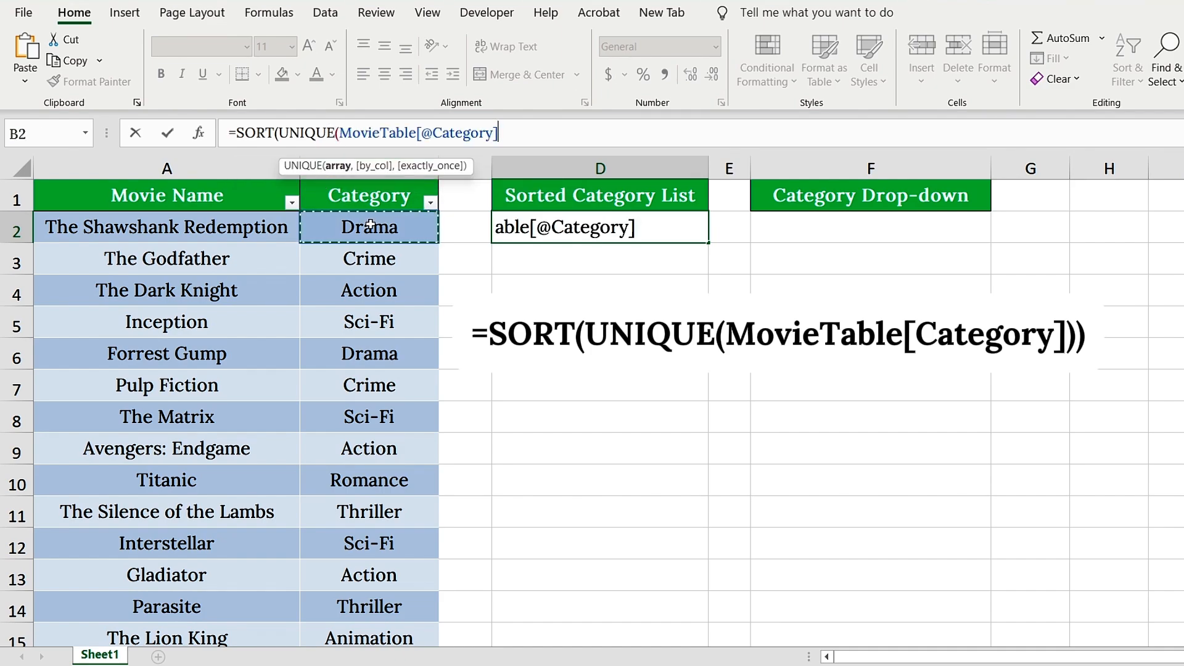
{"action": "key", "text": "ctrl+shift+Down"}
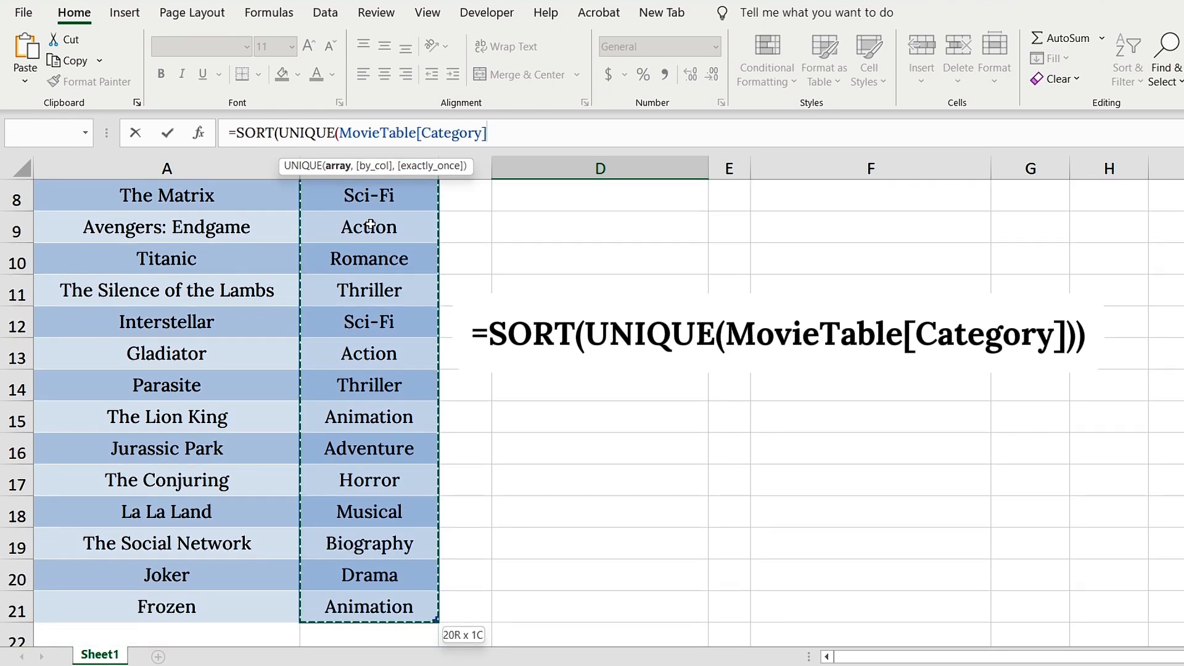
{"action": "type", "text": "))"}
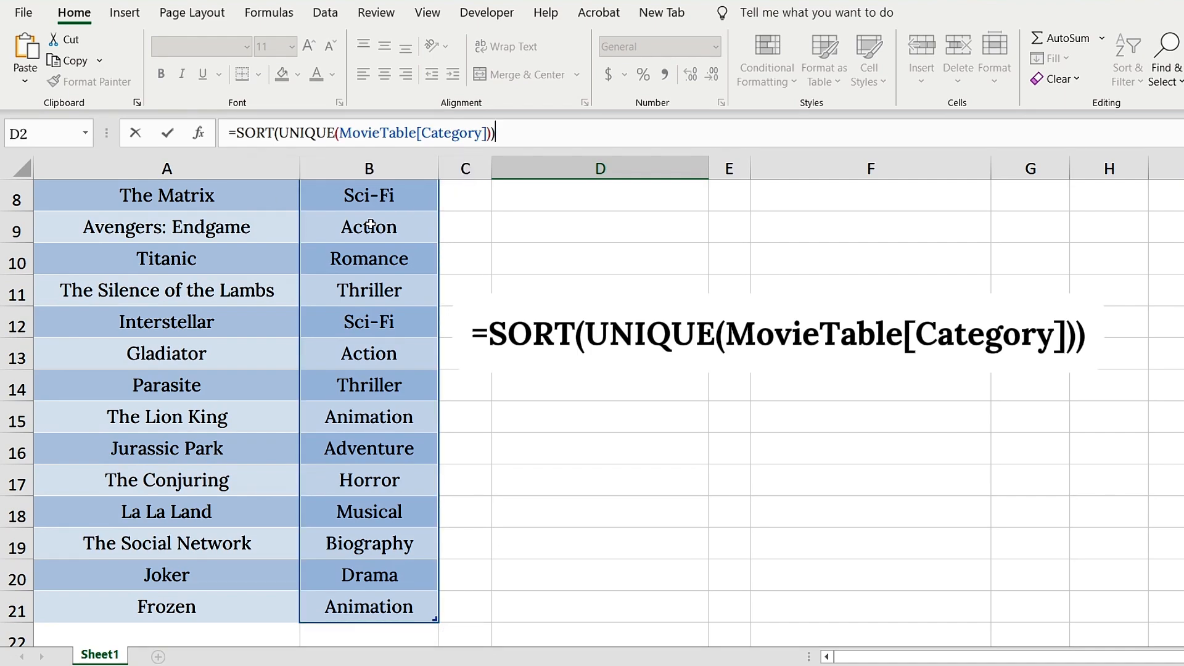
{"action": "scroll", "coordinate": [402, 243], "scroll_direction": "up", "scroll_amount": 3}
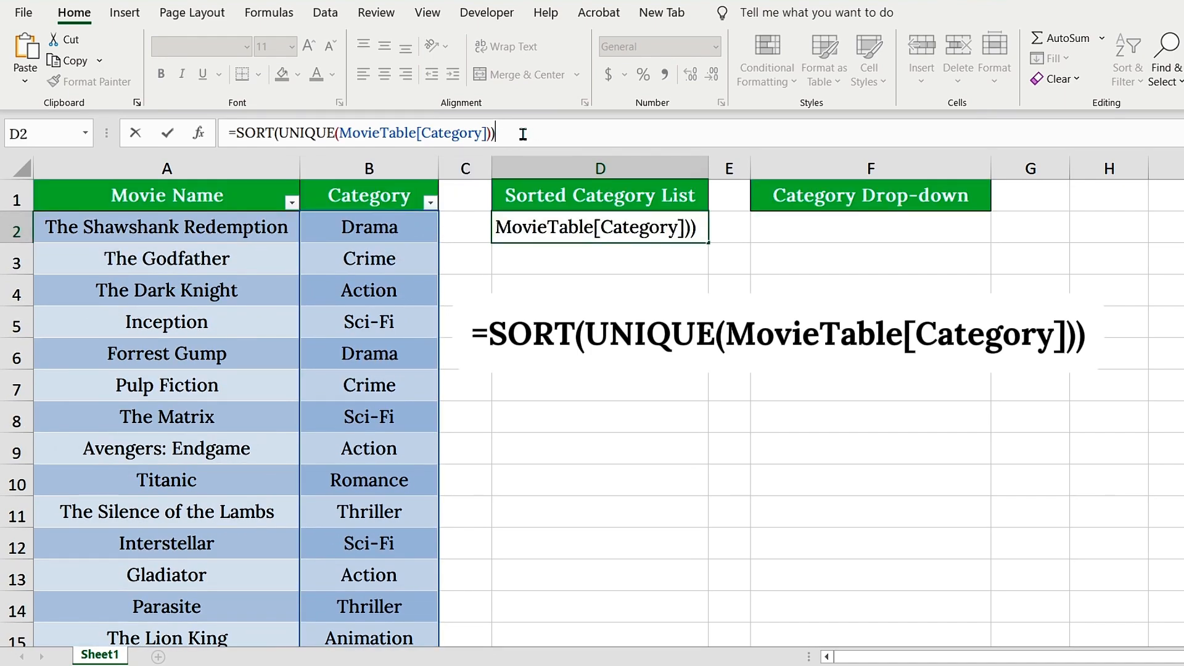
{"action": "left_click_drag", "start_coordinate": [525, 134], "coordinate": [229, 132]}
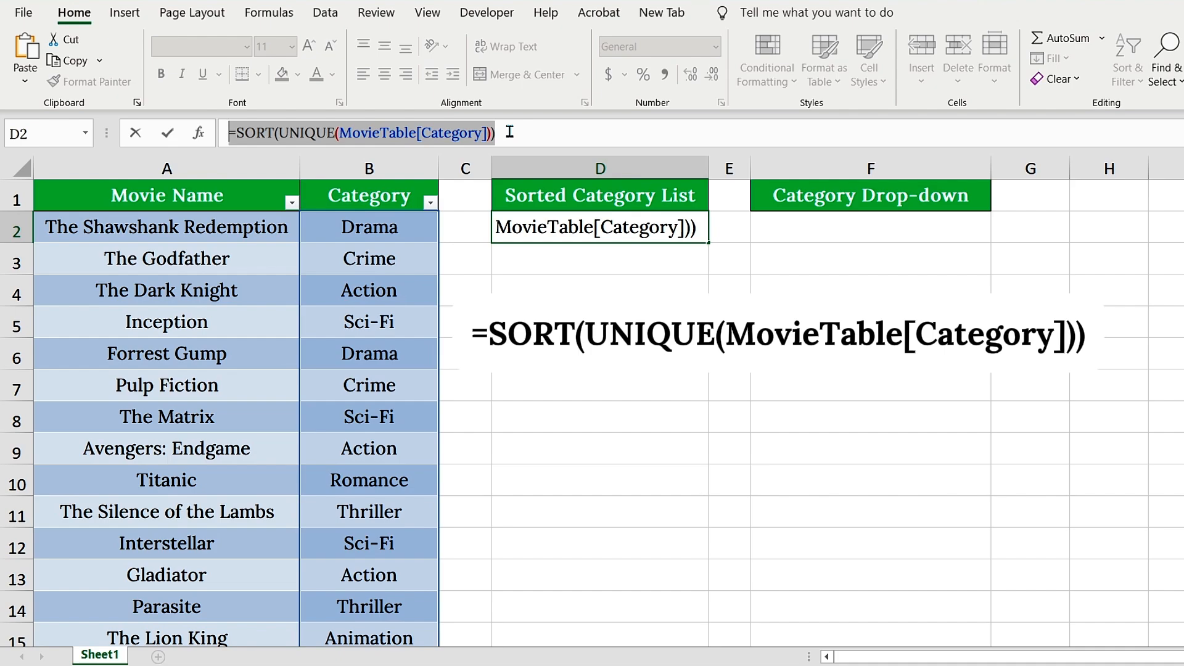
{"action": "key", "text": "Return"}
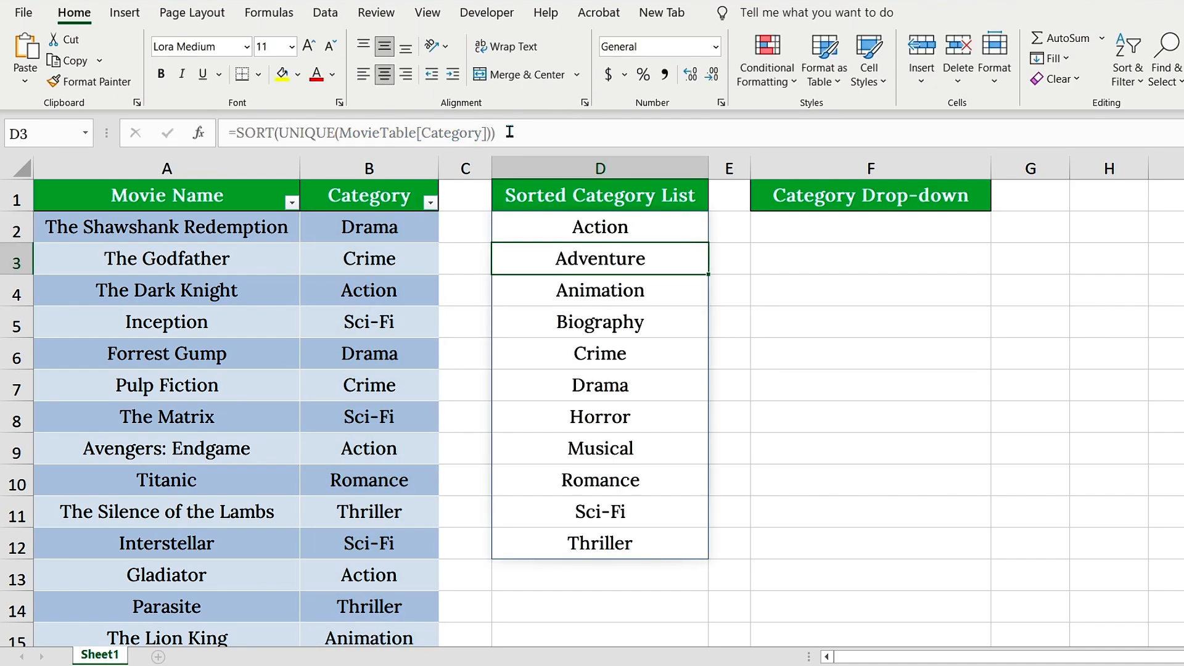
{"action": "left_click", "coordinate": [629, 228]}
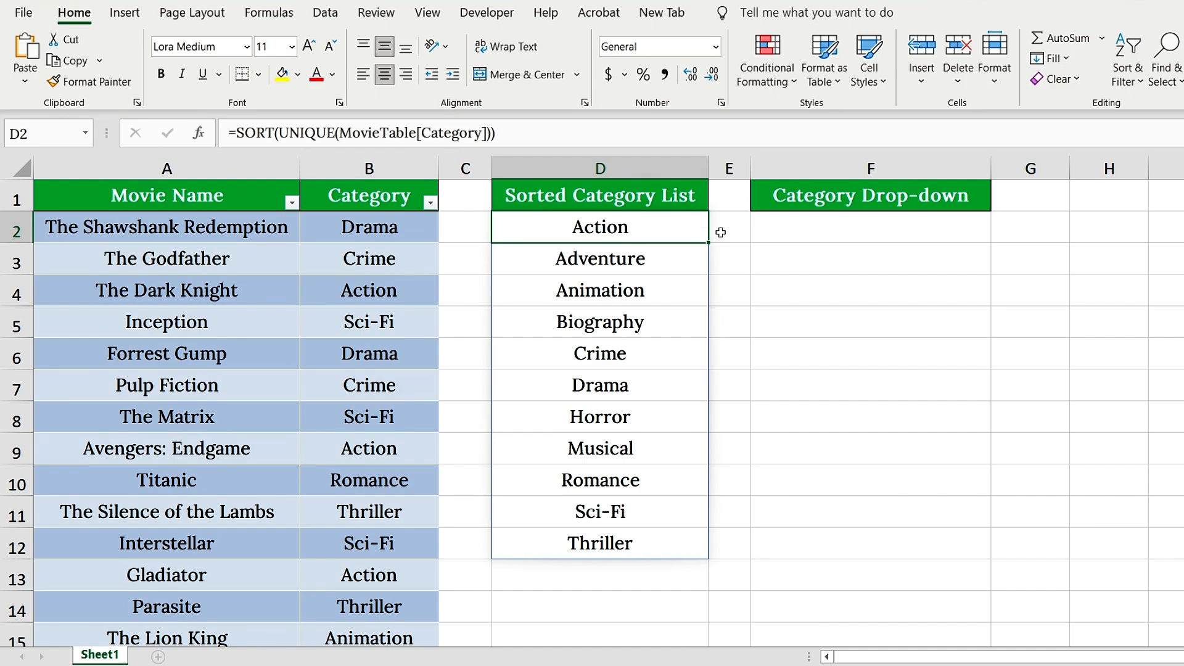
- Open data validation for cell F2 under Category Drop-down and allow only values from a List
{"action": "left_click", "coordinate": [849, 230]}
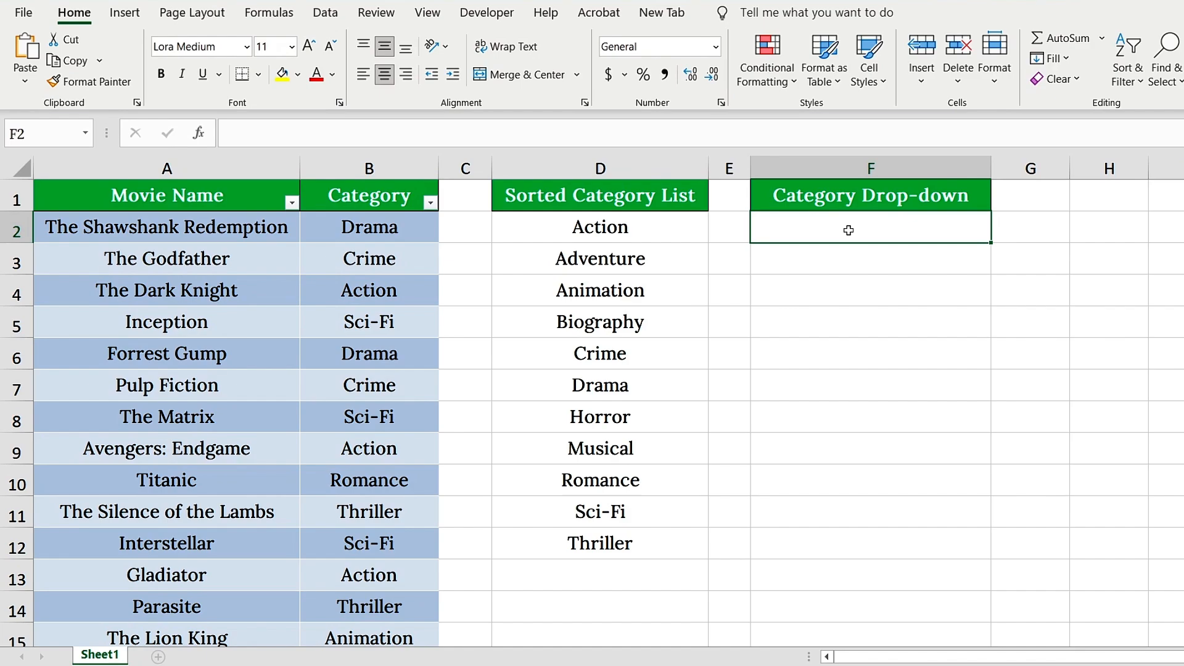
{"action": "left_click", "coordinate": [325, 13]}
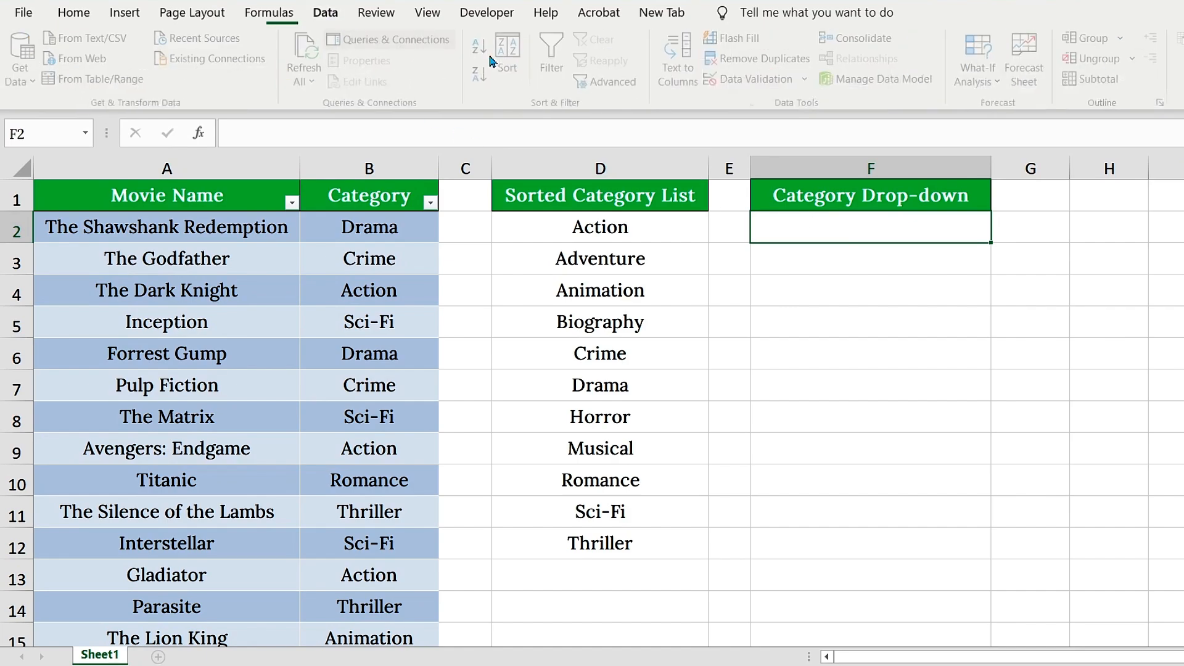
{"action": "left_click", "coordinate": [763, 81]}
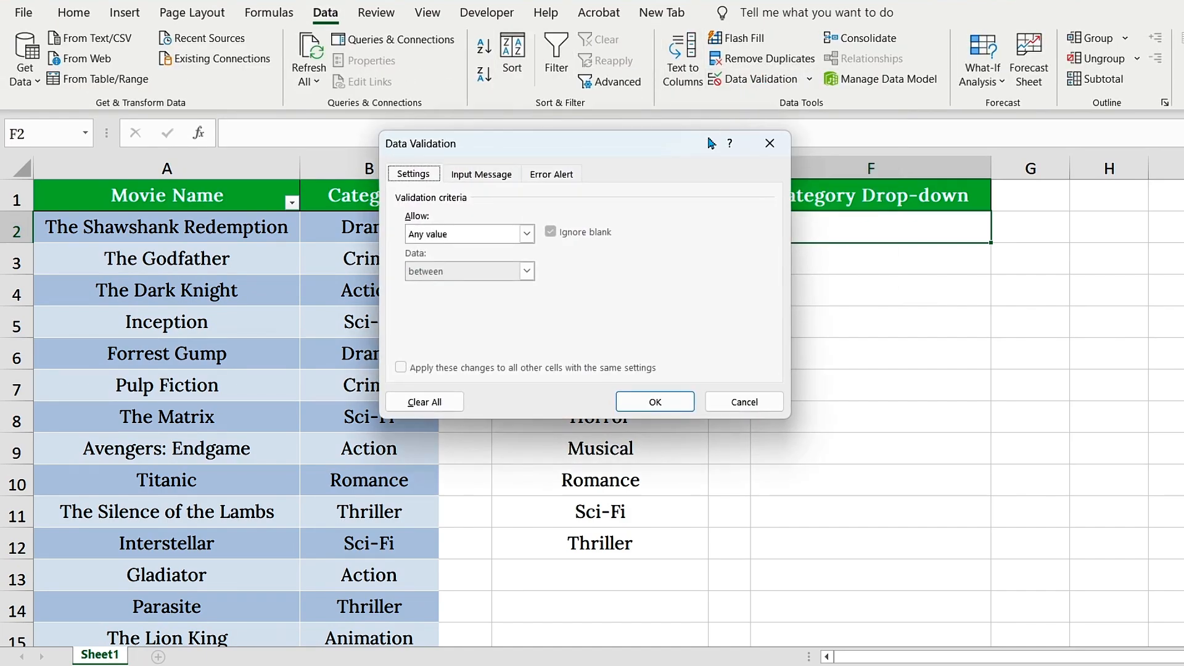
{"action": "left_click", "coordinate": [526, 234]}
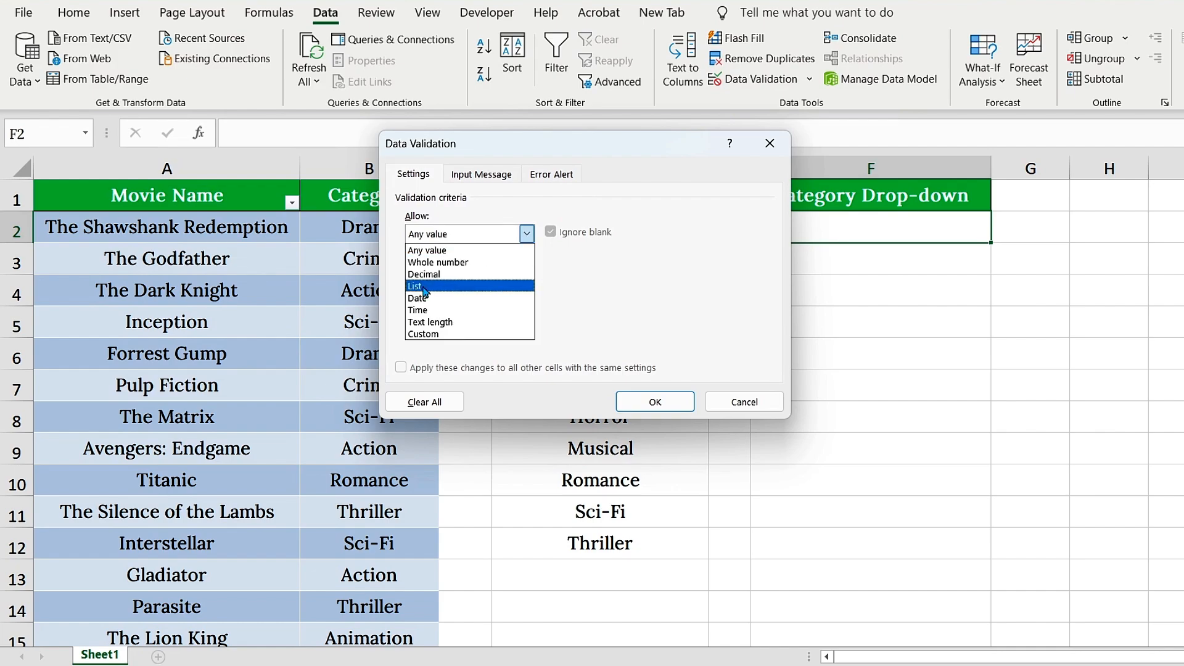
{"action": "left_click", "coordinate": [469, 287]}
- Set the F2 list validation source to =OFFSET($D$2,0,0,COUNTA($D:$D)-1,1) and apply the rule
{"action": "left_click_drag", "start_coordinate": [549, 148], "coordinate": [865, 271]}
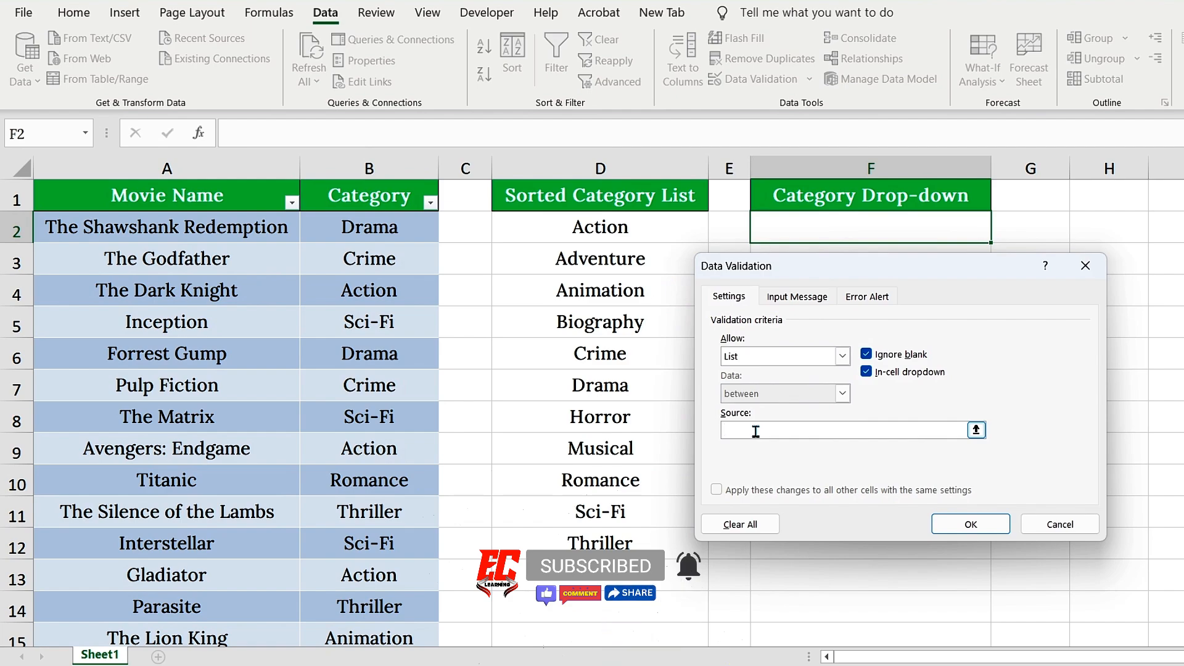
{"action": "type", "text": "="}
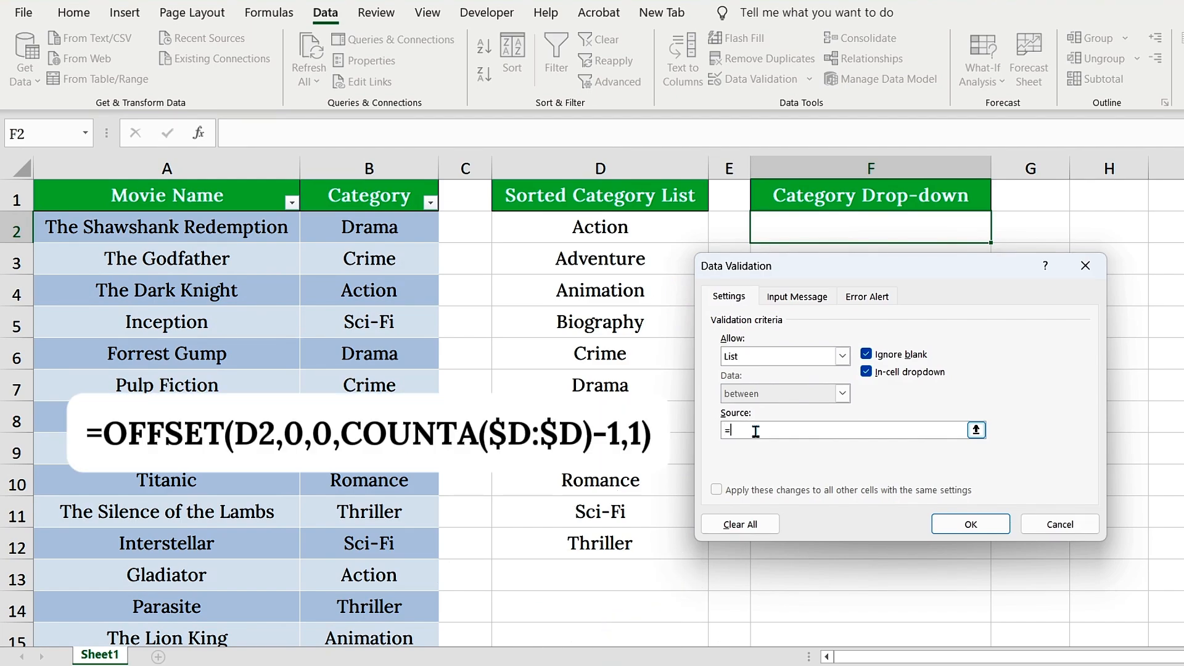
{"action": "type", "text": "OFFSET("}
{"action": "left_click", "coordinate": [645, 229]}
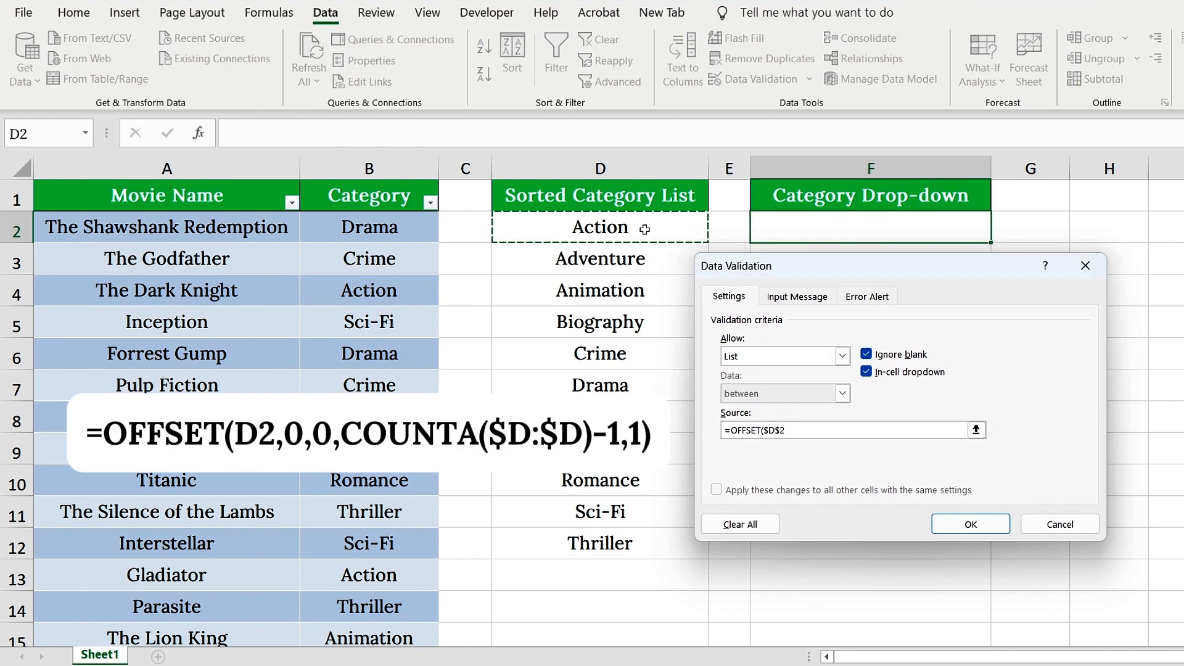
{"action": "type", "text": ","}
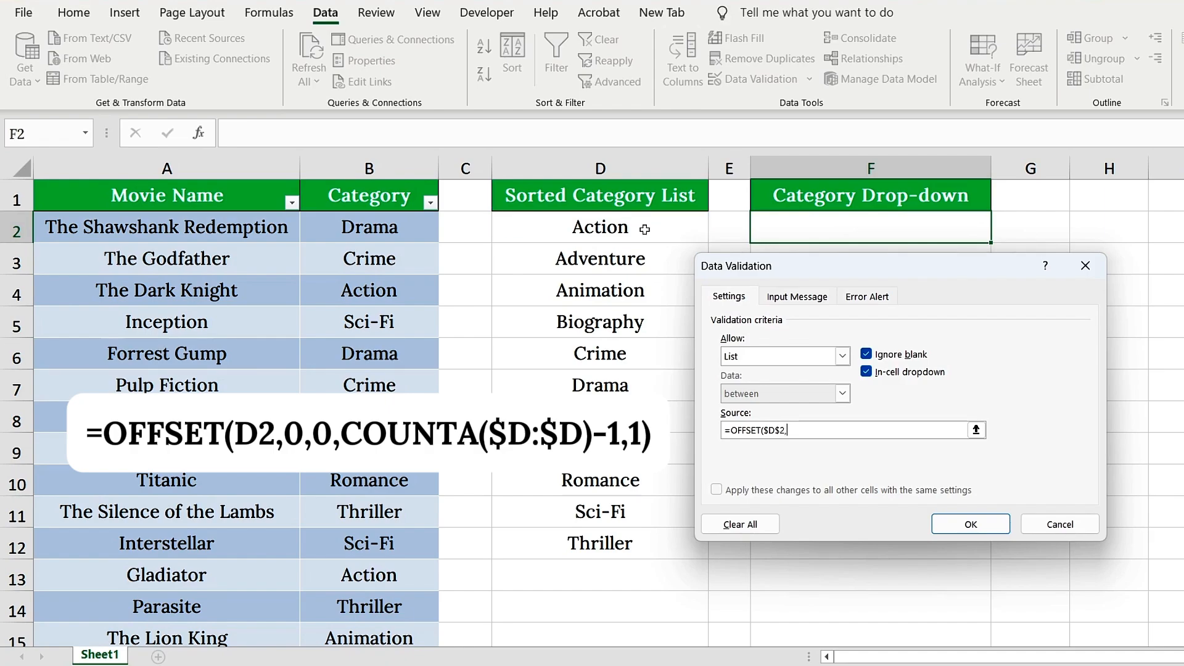
{"action": "type", "text": "0,0,COUNTA("}
{"action": "left_click", "coordinate": [622, 171]}
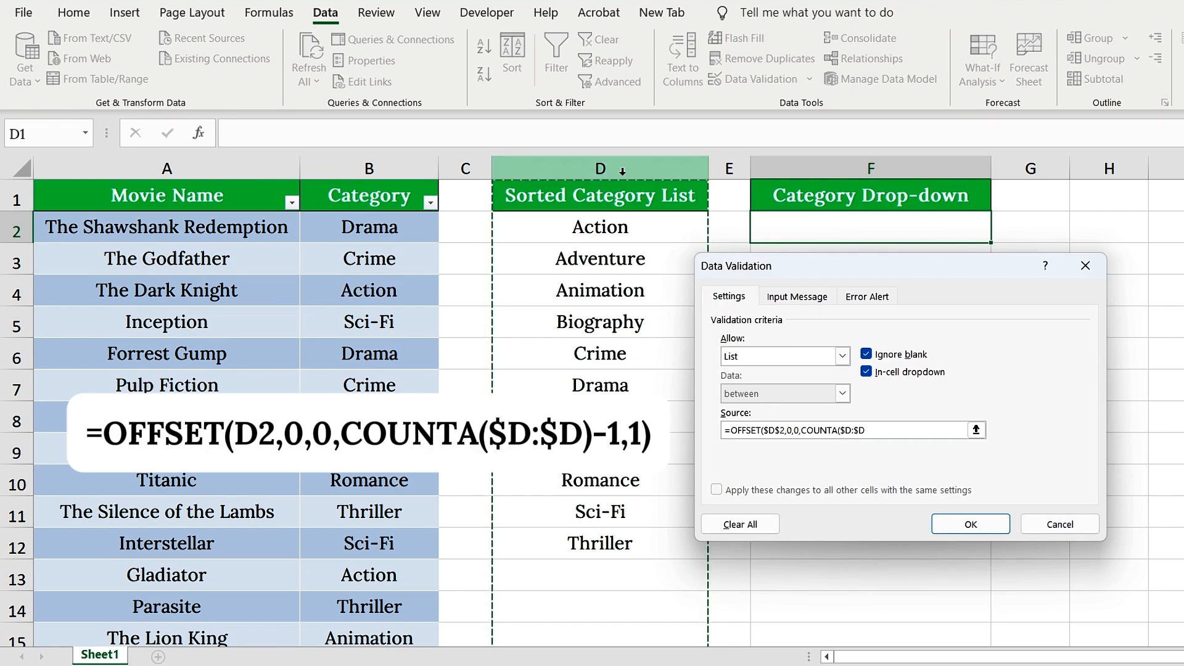
{"action": "type", "text": ")"}
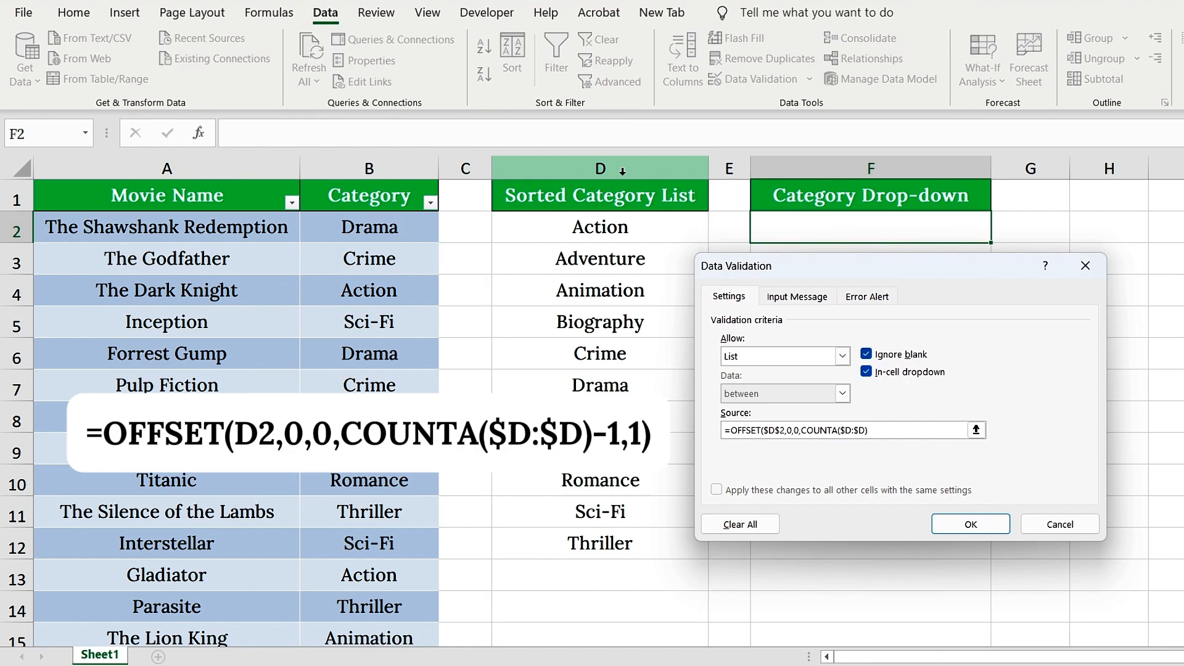
{"action": "type", "text": "-1,1)"}
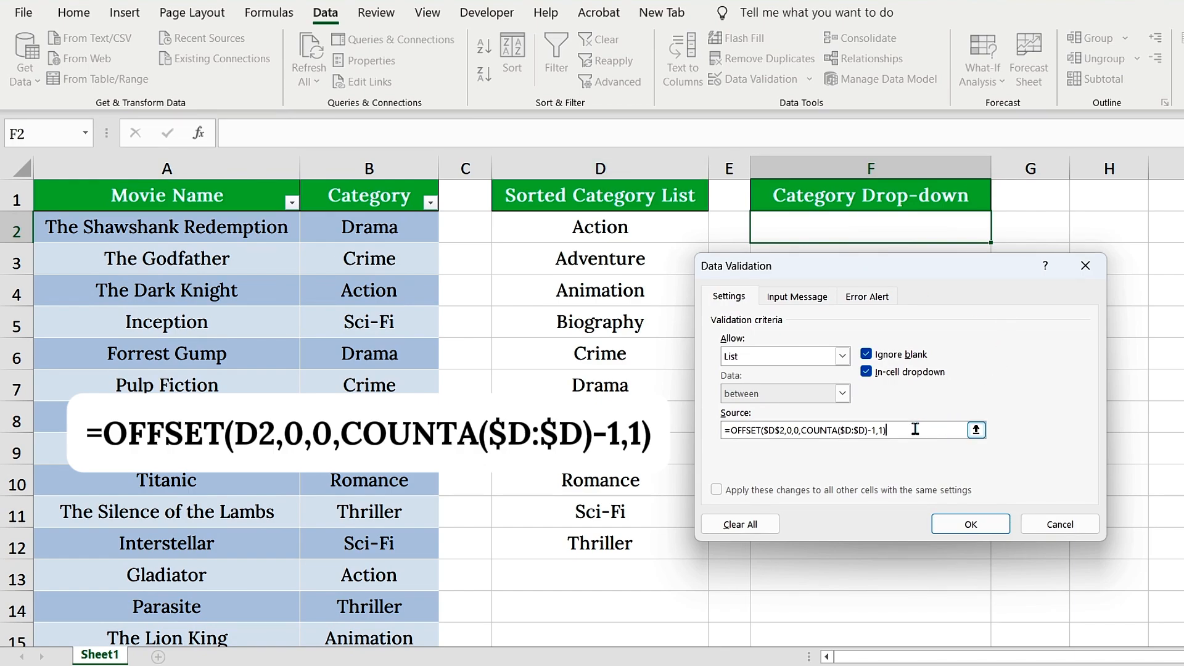
{"action": "left_click", "coordinate": [972, 521]}
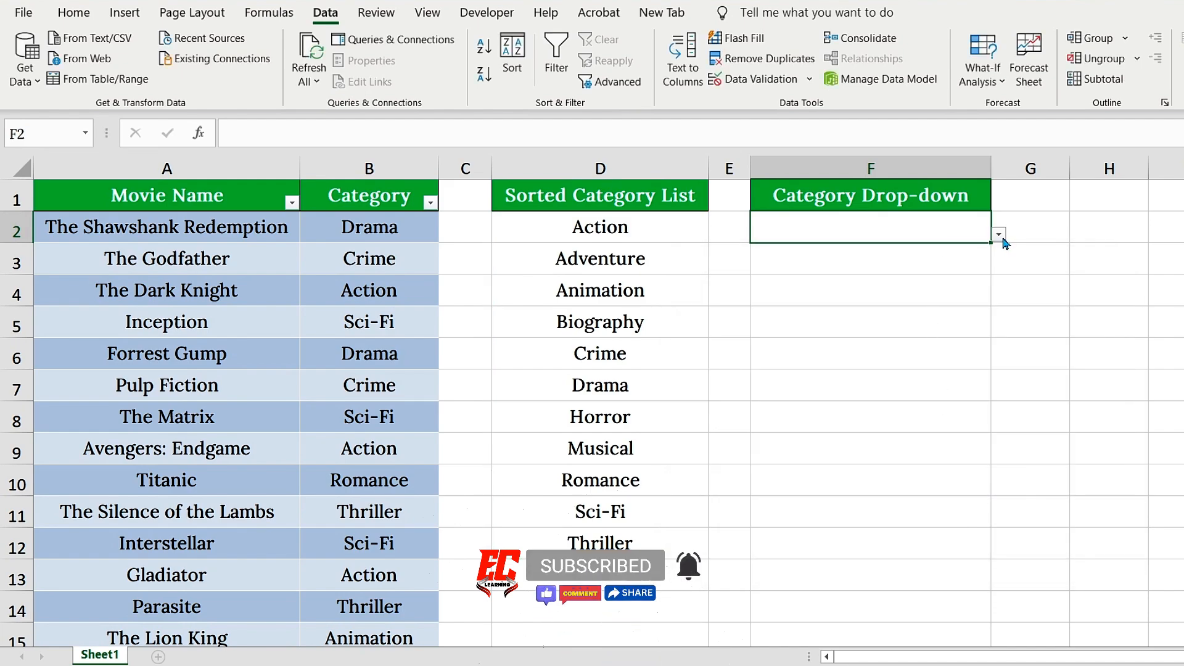
- Open the category drop-down in F2 and examine its options without choosing one
{"action": "left_click", "coordinate": [999, 235]}
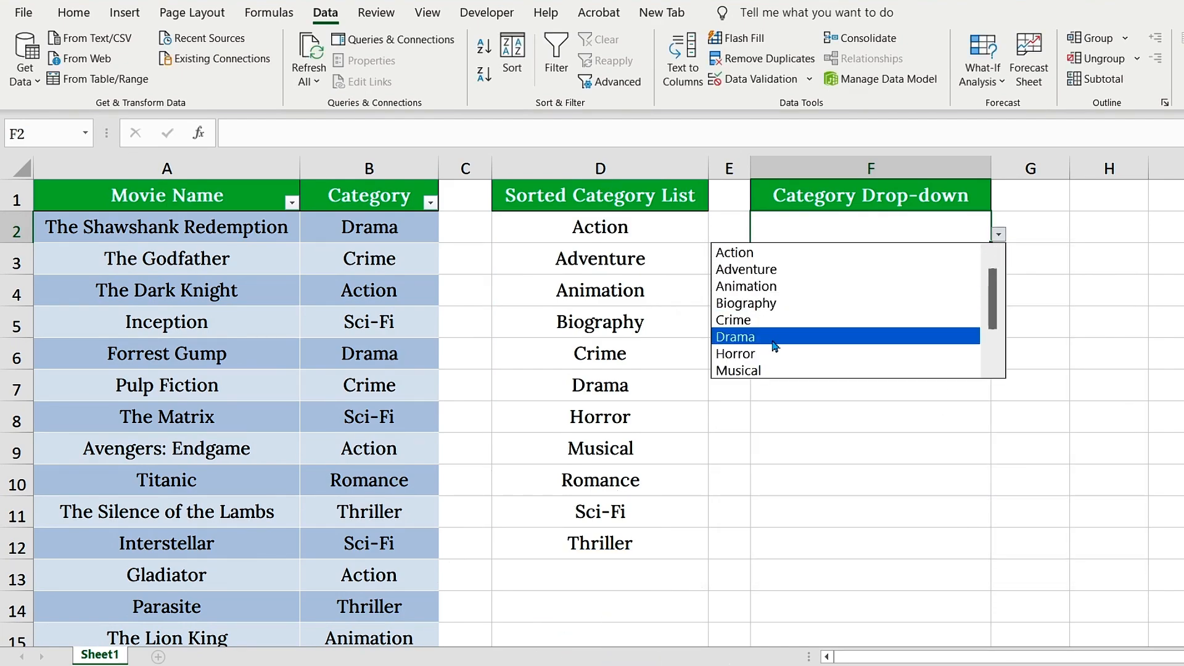
{"action": "left_click_drag", "start_coordinate": [997, 316], "coordinate": [998, 290]}
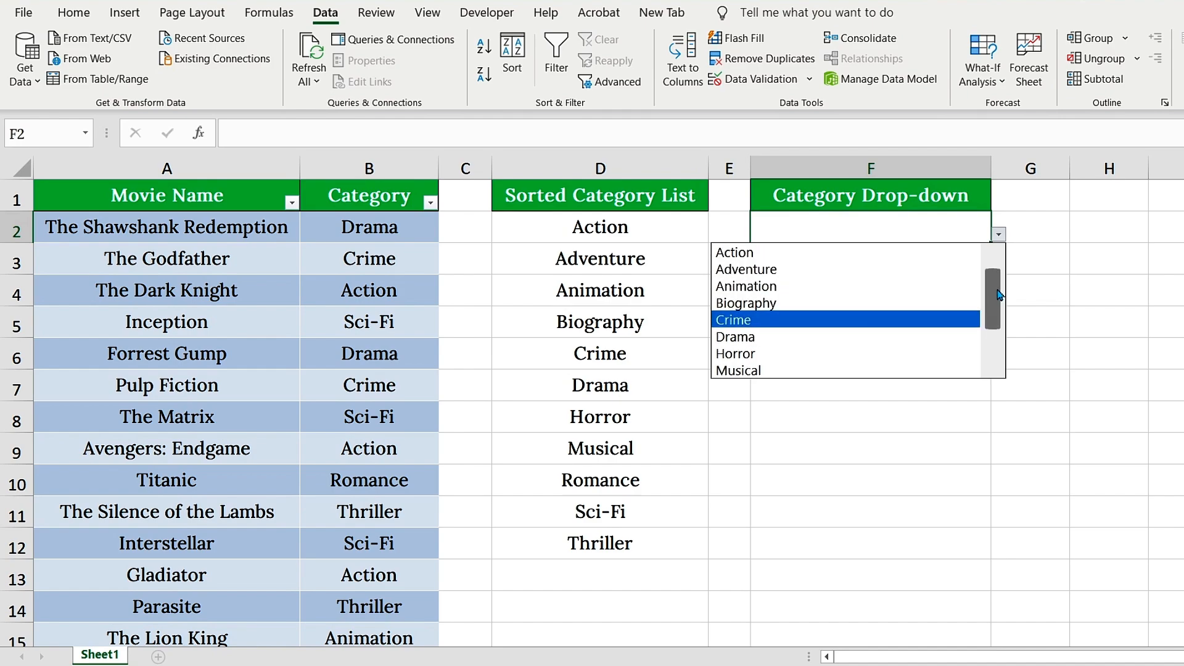
{"action": "left_click", "coordinate": [951, 220]}
- Add a new movie row beneath Frozen in A22:B22 with the name Jurassic park and the category Adventure
{"action": "scroll", "coordinate": [288, 465], "scroll_direction": "down", "scroll_amount": 6}
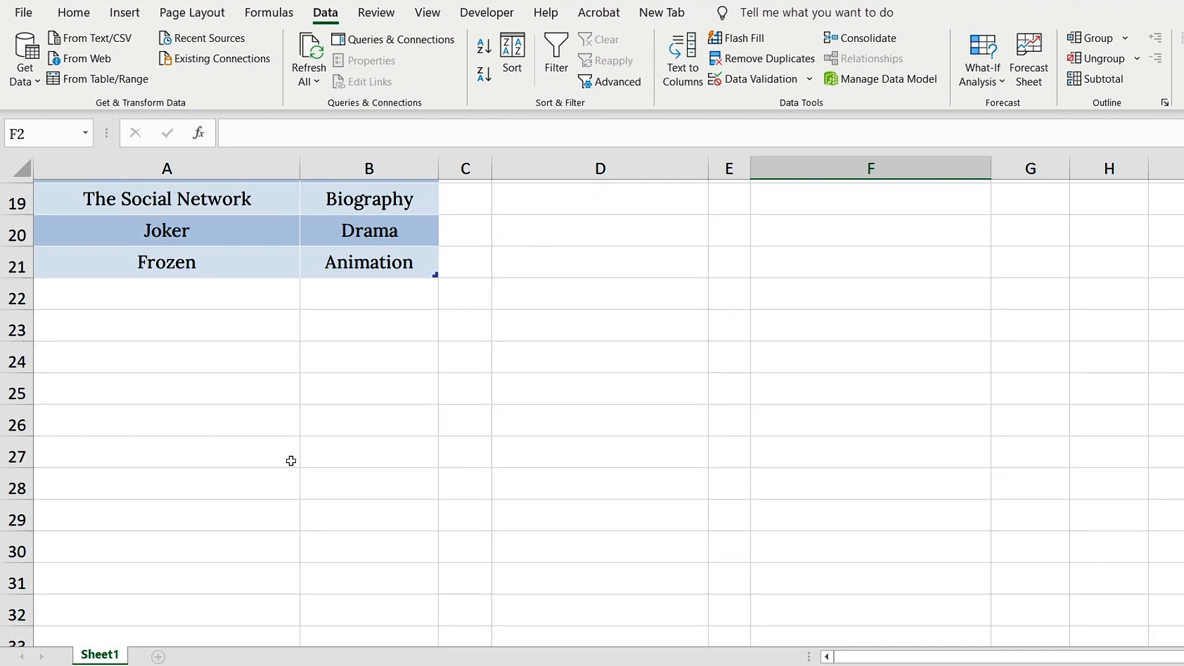
{"action": "left_click", "coordinate": [238, 299]}
{"action": "type", "text": "Ju"}
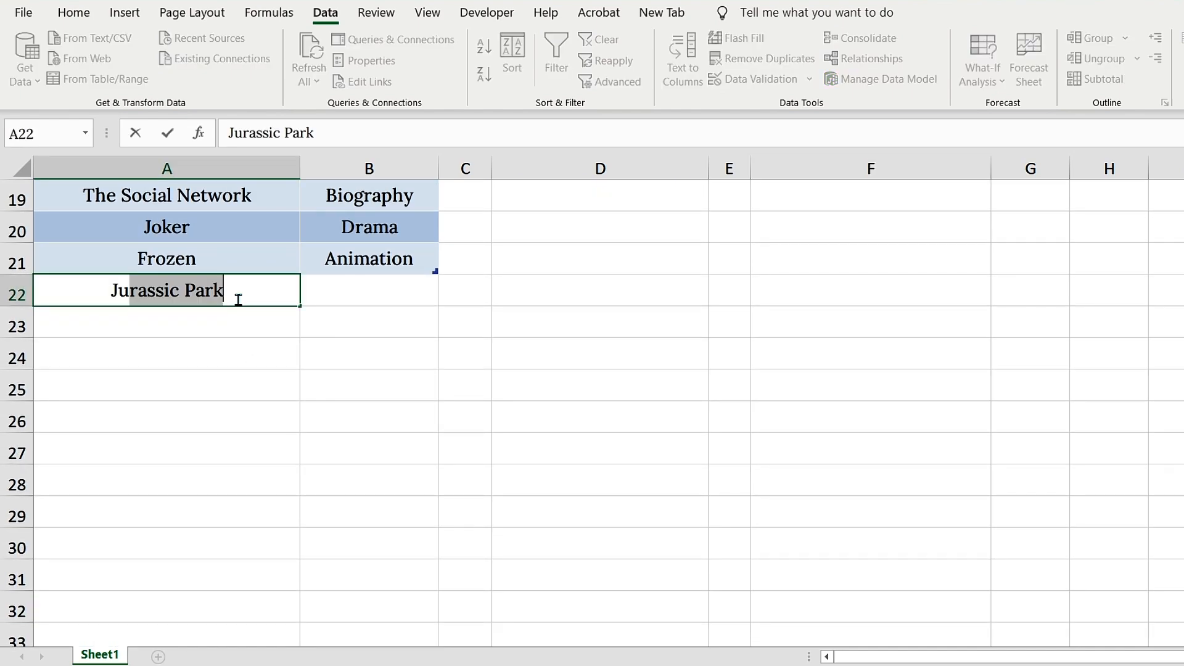
{"action": "type", "text": "rassic park"}
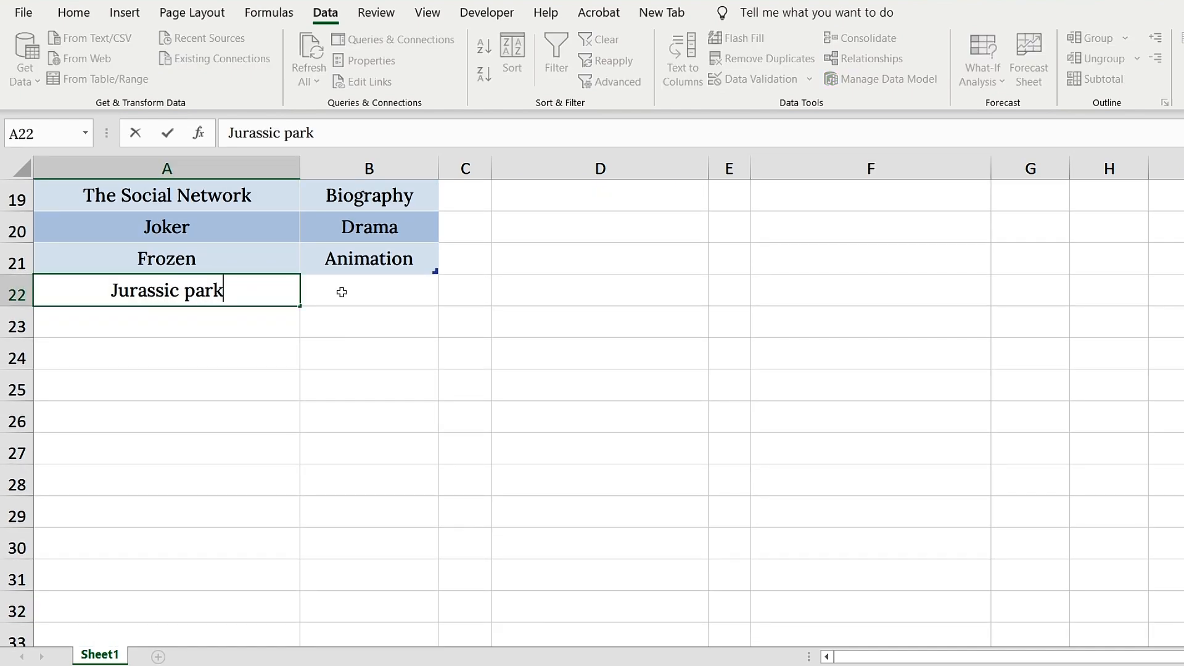
{"action": "left_click", "coordinate": [342, 292]}
{"action": "type", "text": "Adventure"}
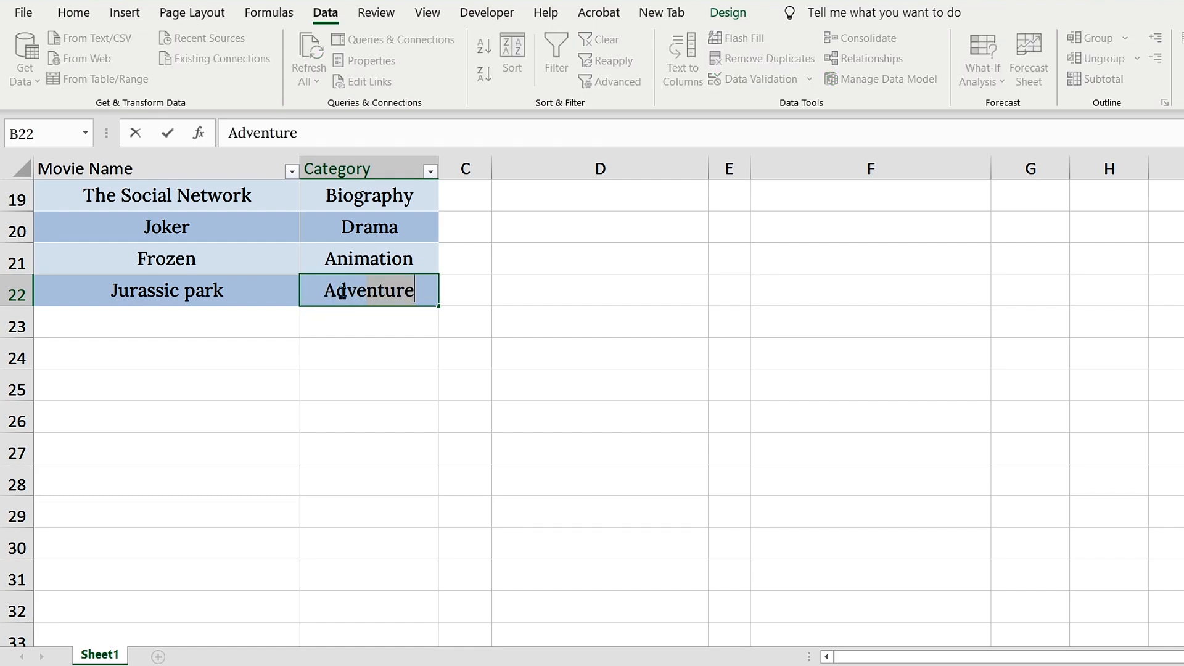
{"action": "left_click", "coordinate": [606, 299]}
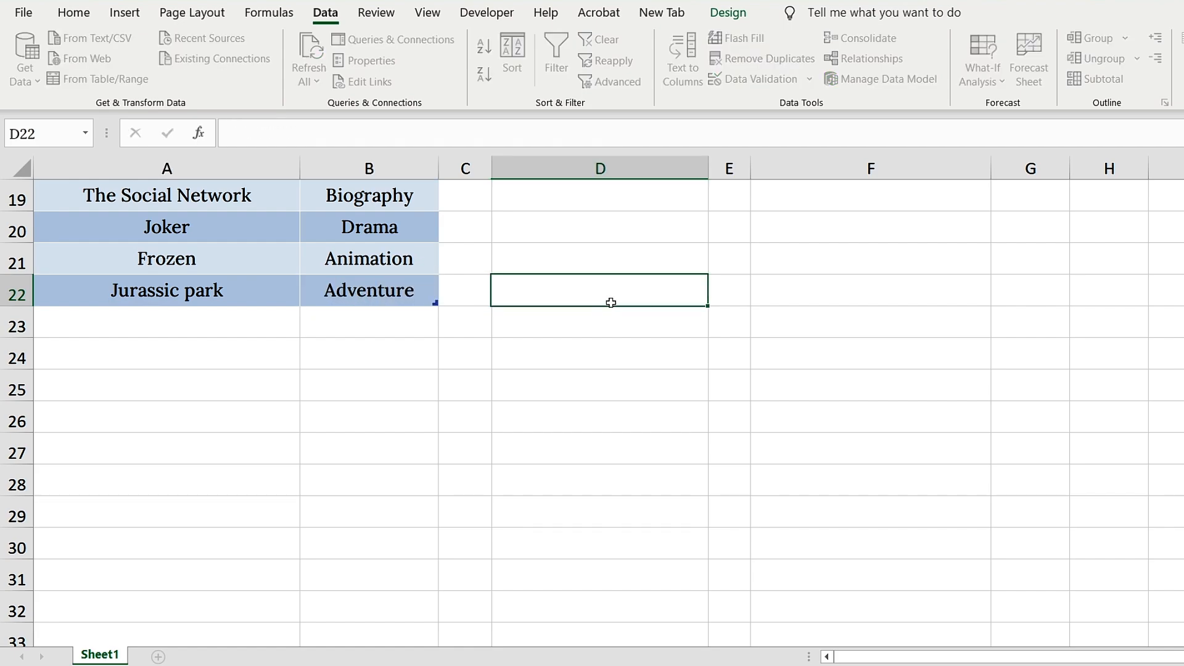
- Check how the Adventure category is listed in the Sorted Category List and in the F2 drop-down
{"action": "scroll", "coordinate": [758, 272], "scroll_direction": "up", "scroll_amount": 6}
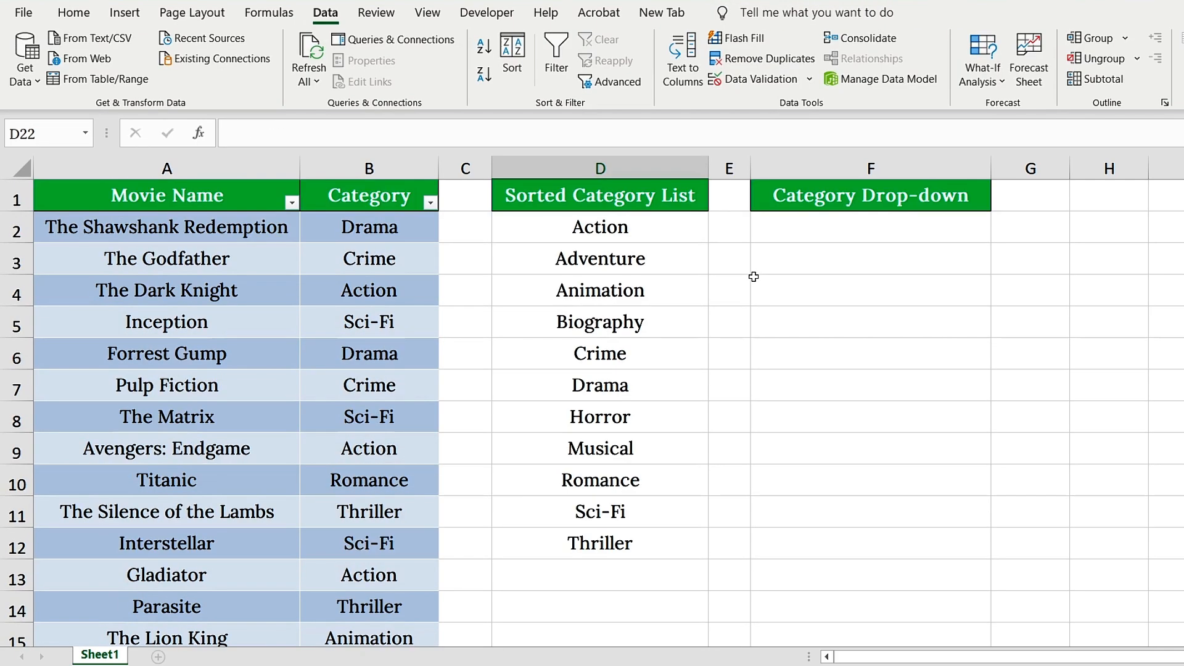
{"action": "left_click", "coordinate": [626, 264]}
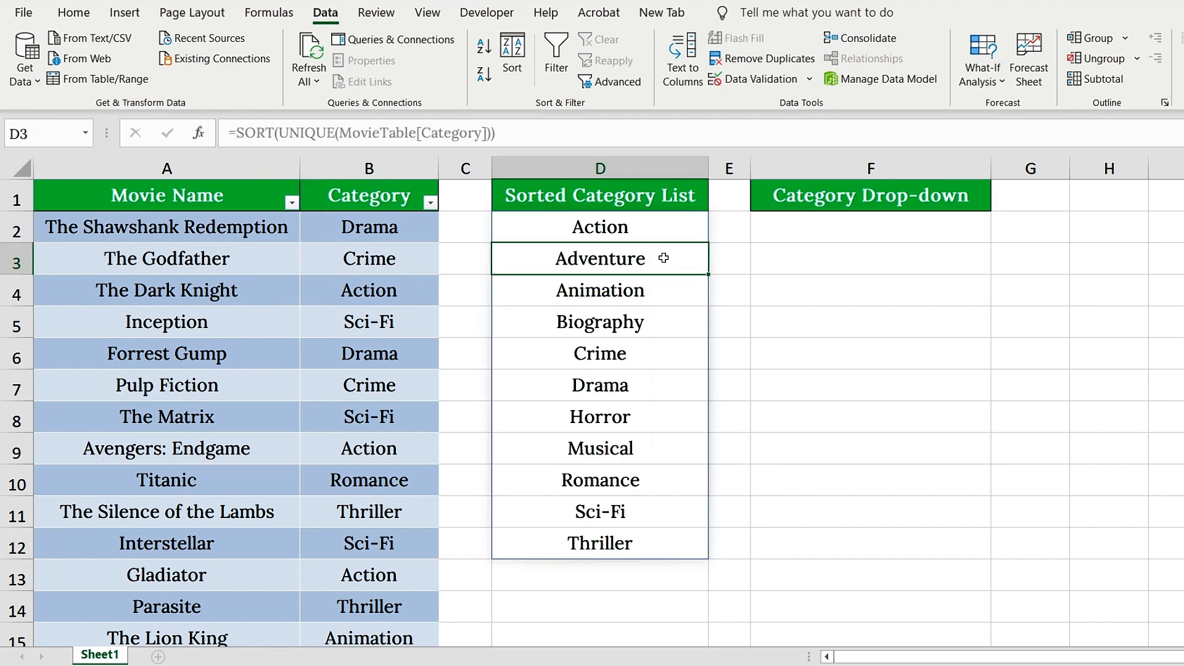
{"action": "left_click", "coordinate": [912, 227]}
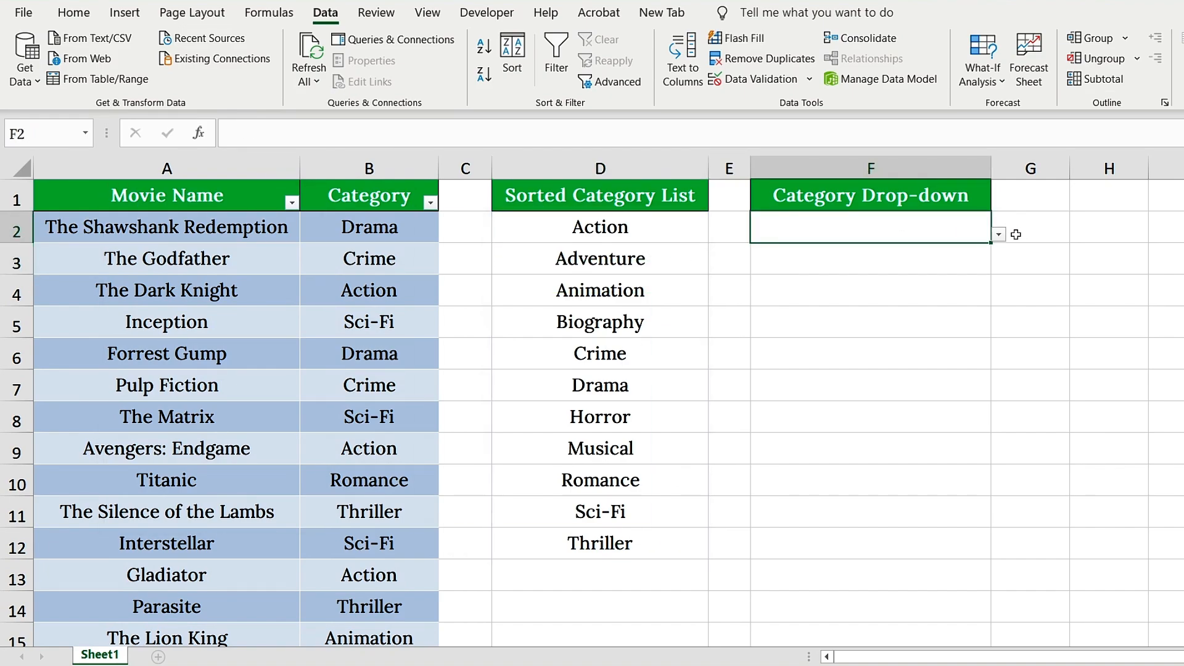
{"action": "left_click", "coordinate": [999, 235]}
{"action": "left_click", "coordinate": [830, 272]}
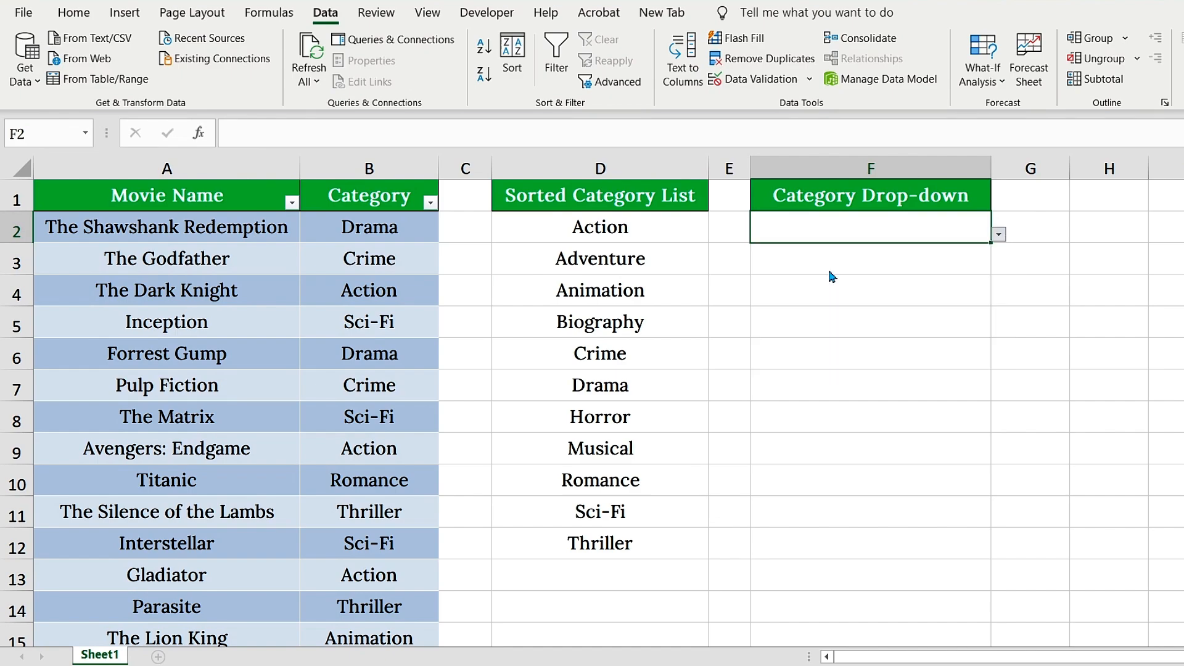